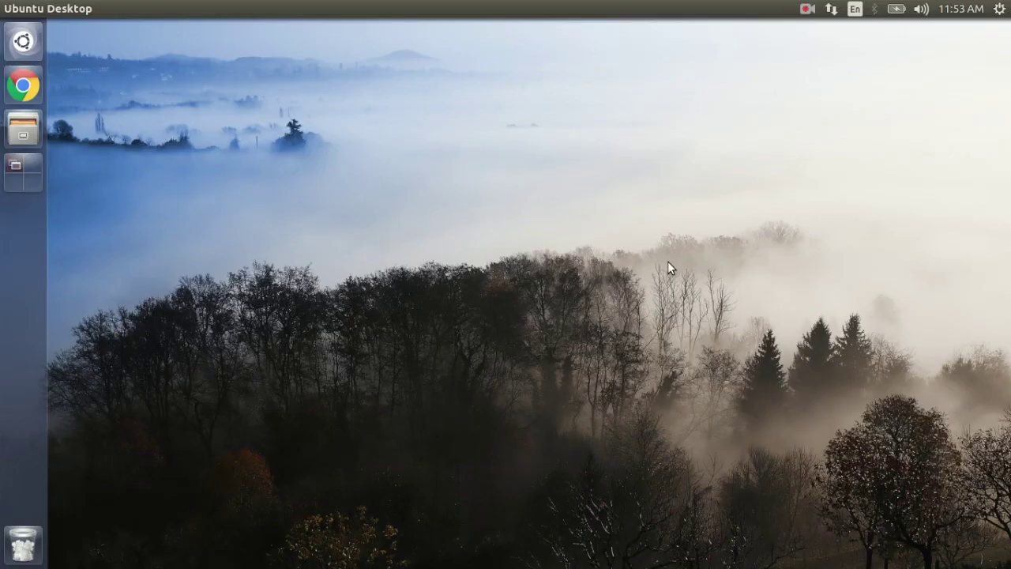
Step: Open a new Terminal window on the Ubuntu desktop with Ctrl+Alt+T
key(ctrl+alt+t)
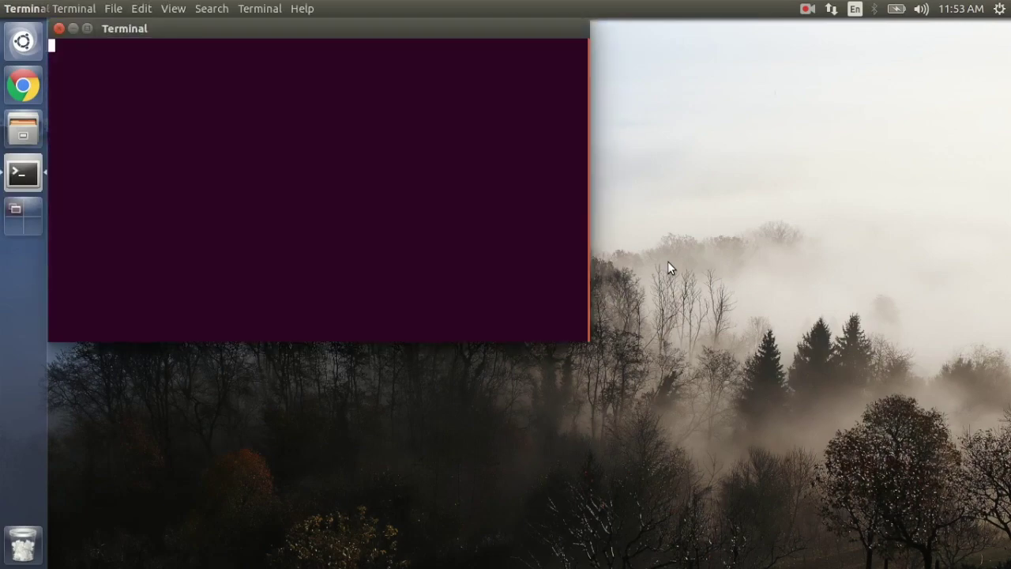
Step: Install x11vnc with 'sudo apt install x11vnc', giving the sudo password and confirming Y
drag(423, 36, 624, 183)
text(sudo apt )
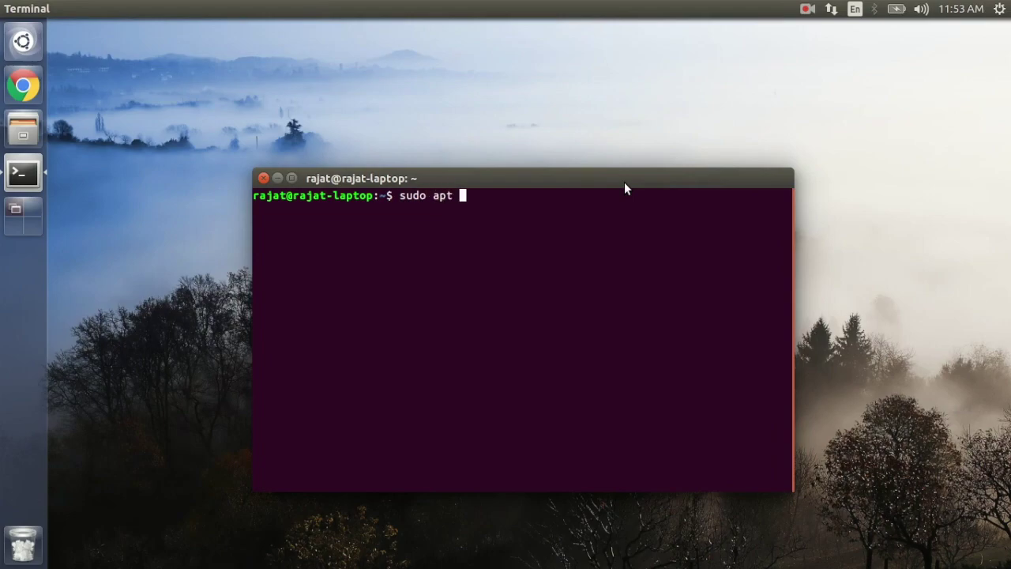
text(install x1)
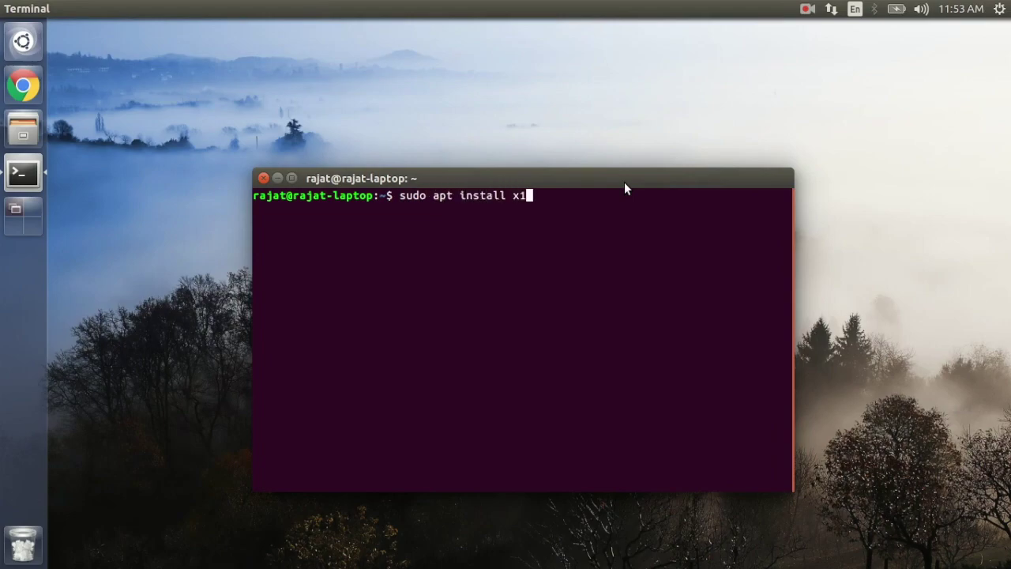
text(1vnc)
key(Return)
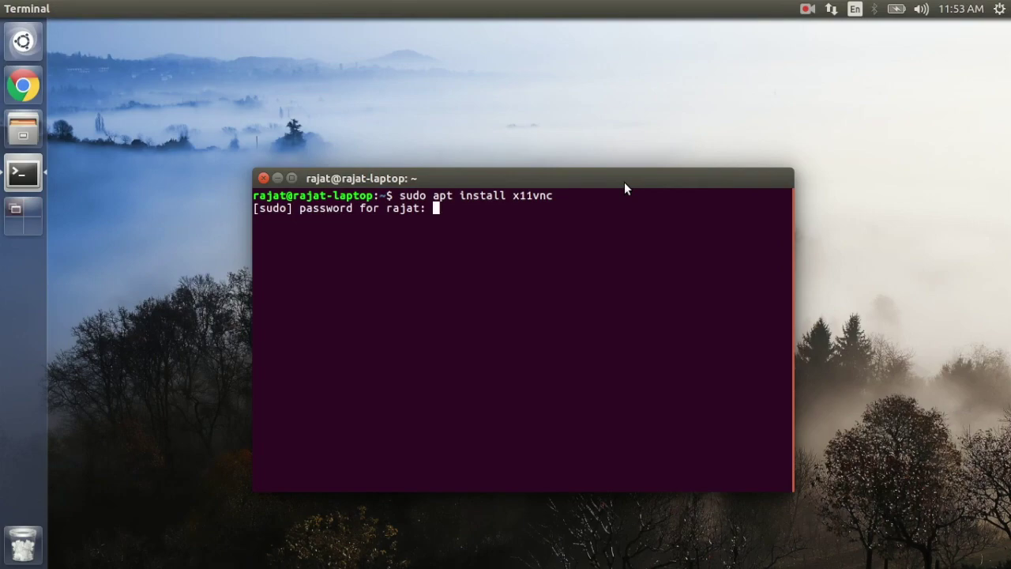
key(Return)
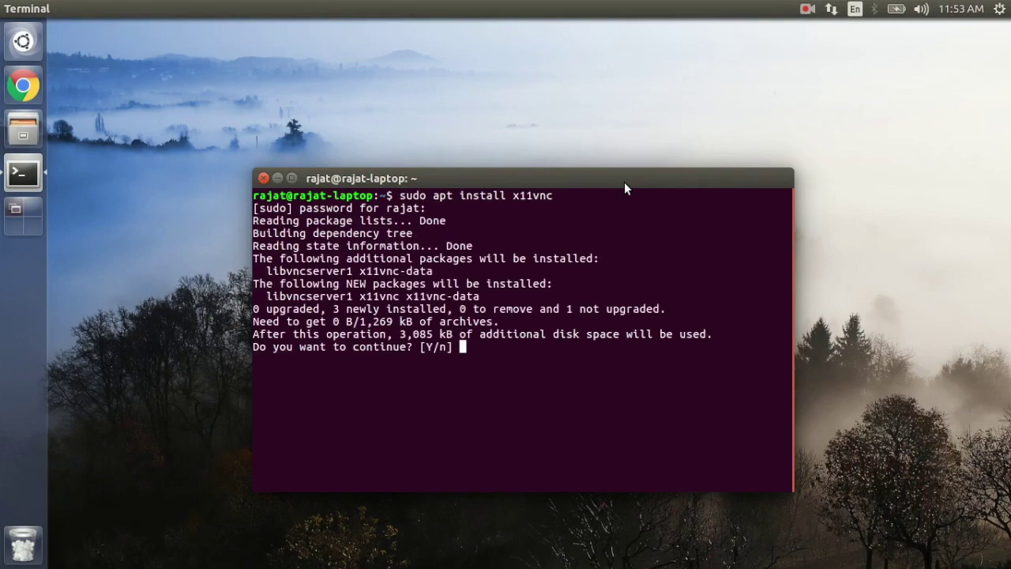
key(Return)
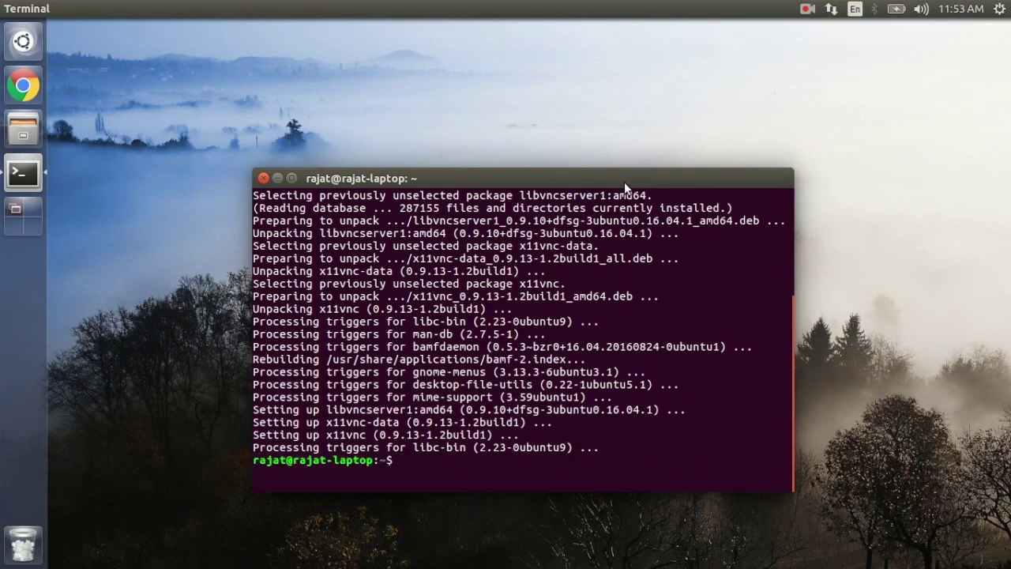
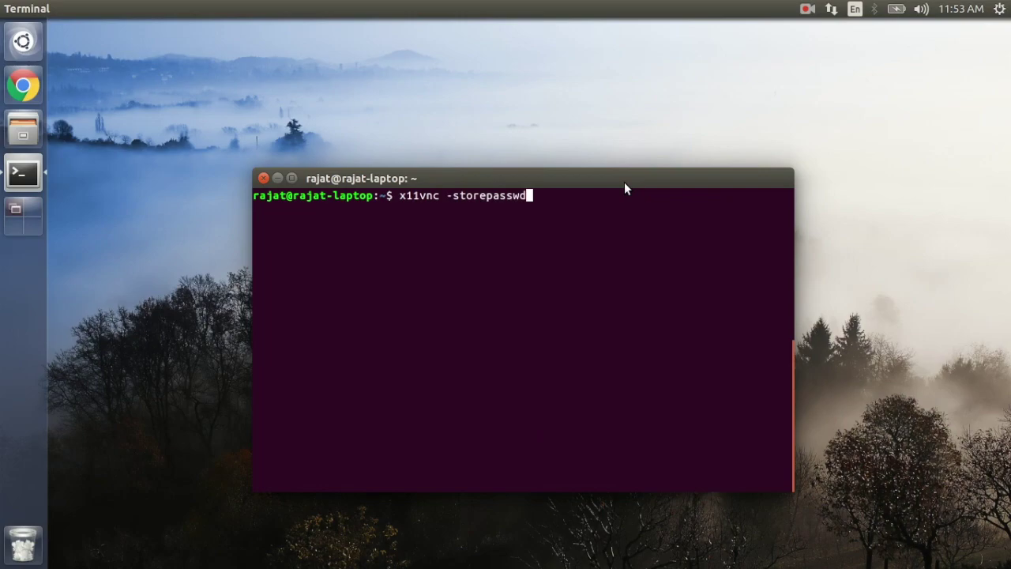
Step: Store a VNC password with x11vnc -storepasswd, verifying it and allowing the passwd file write
key(Return)
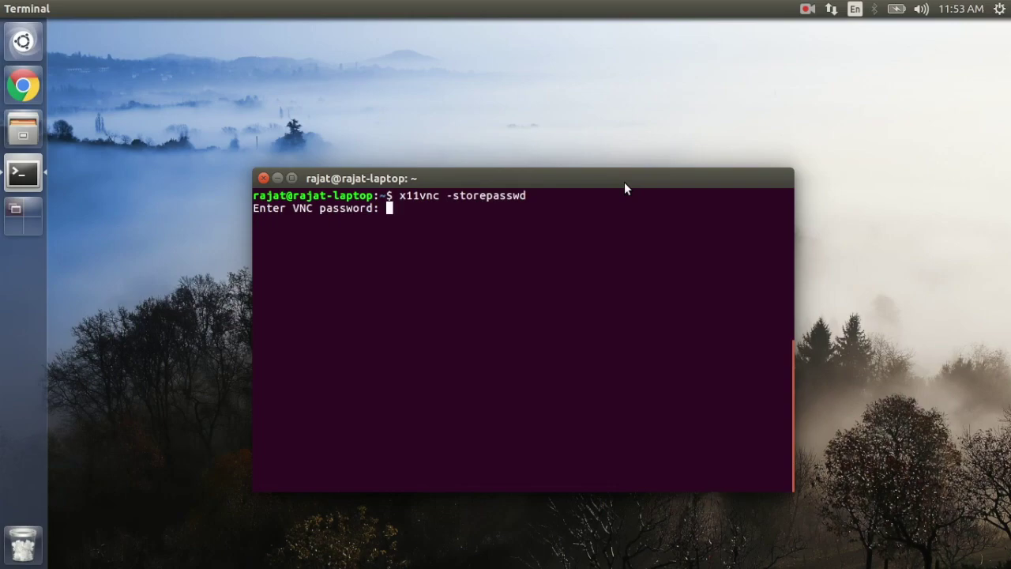
key(Return)
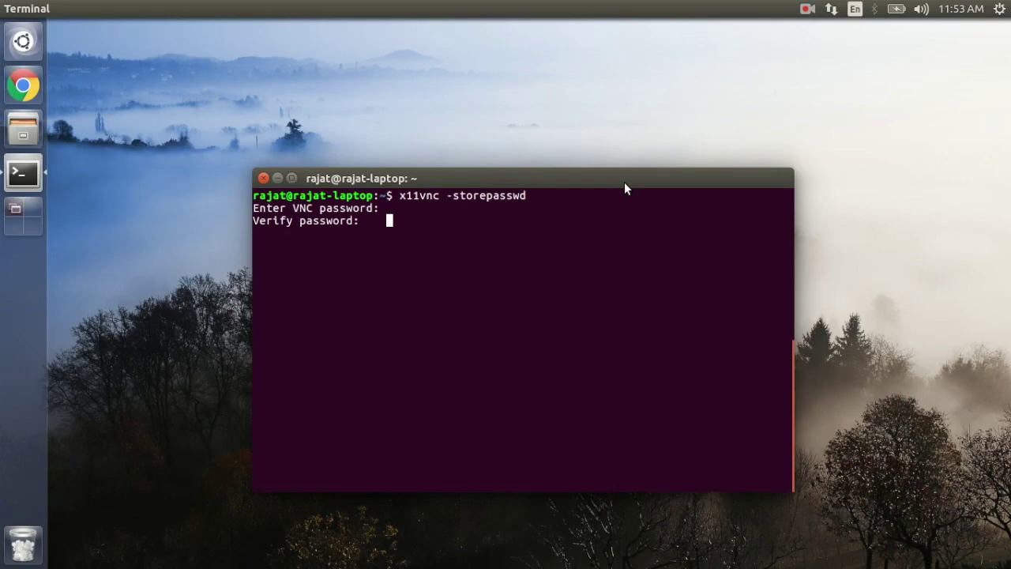
key(Return)
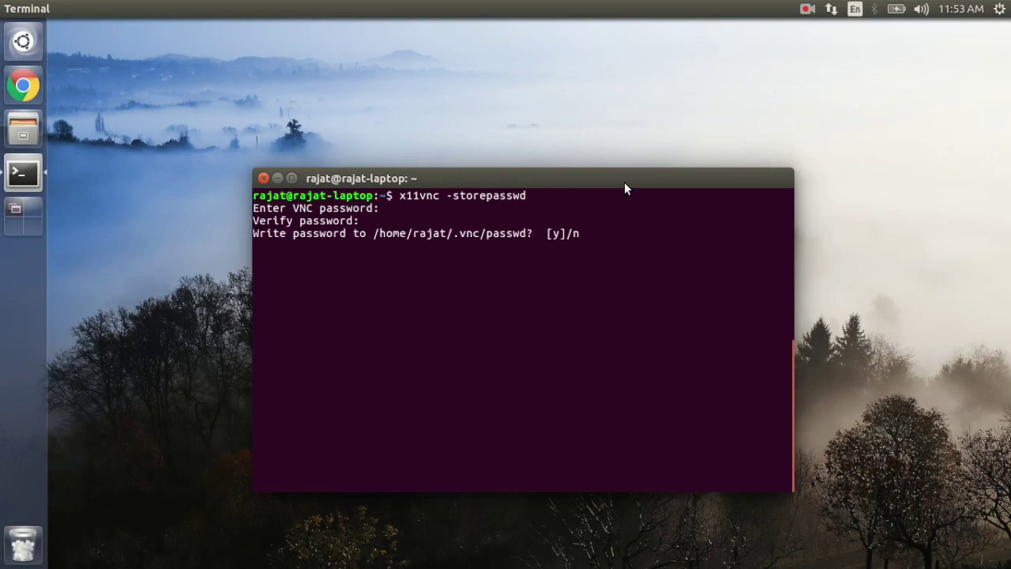
key(Return)
Step: Clear the screen and start the server with 'x11vnc -usepw', listening on PORT=5902
key(ctrl+l)
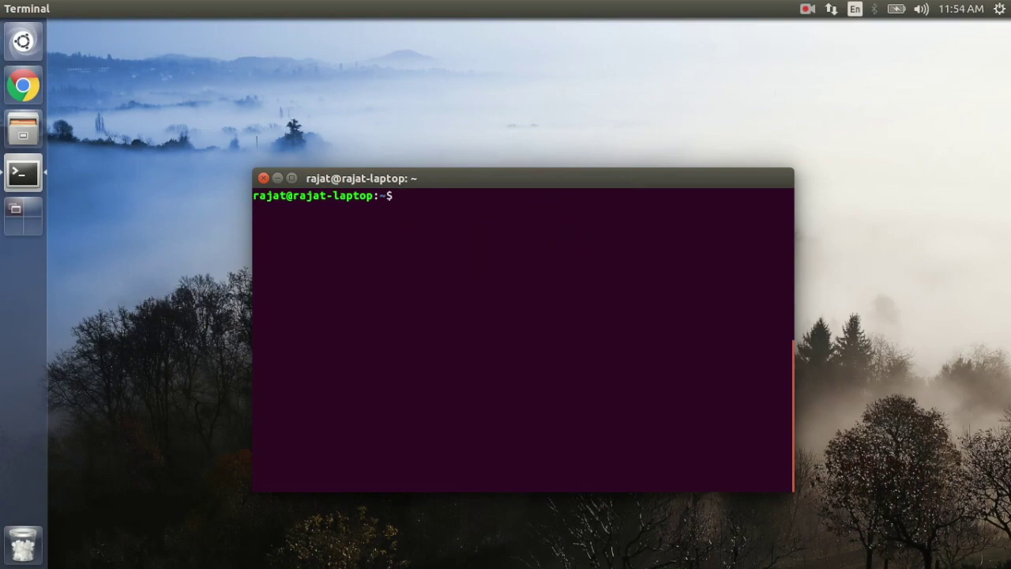
text(x11vnc -usepw)
key(Return)
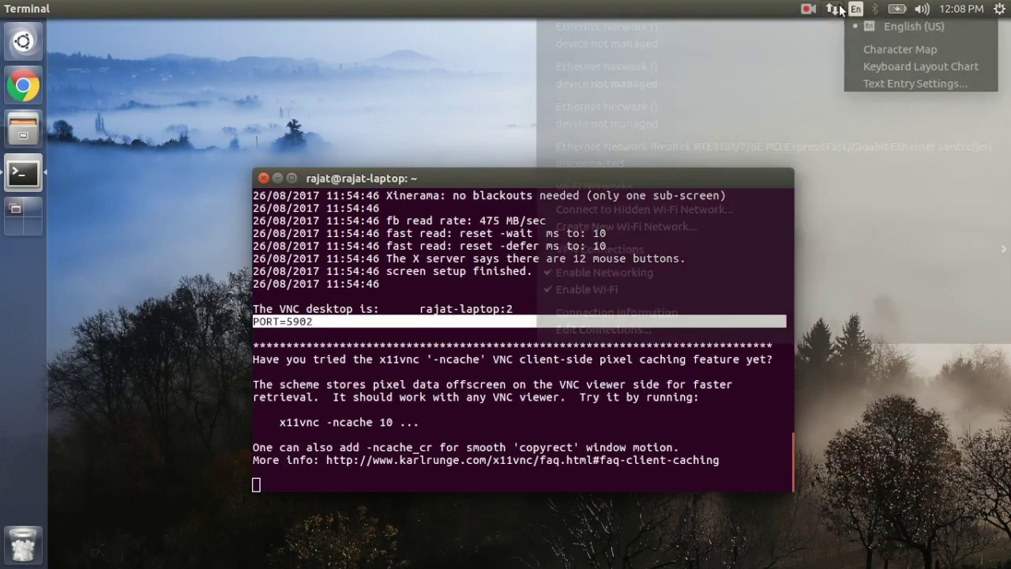
Step: Show Connection Information from the network menu for the 192.168.1.103 connection
mouse_move(832, 8)
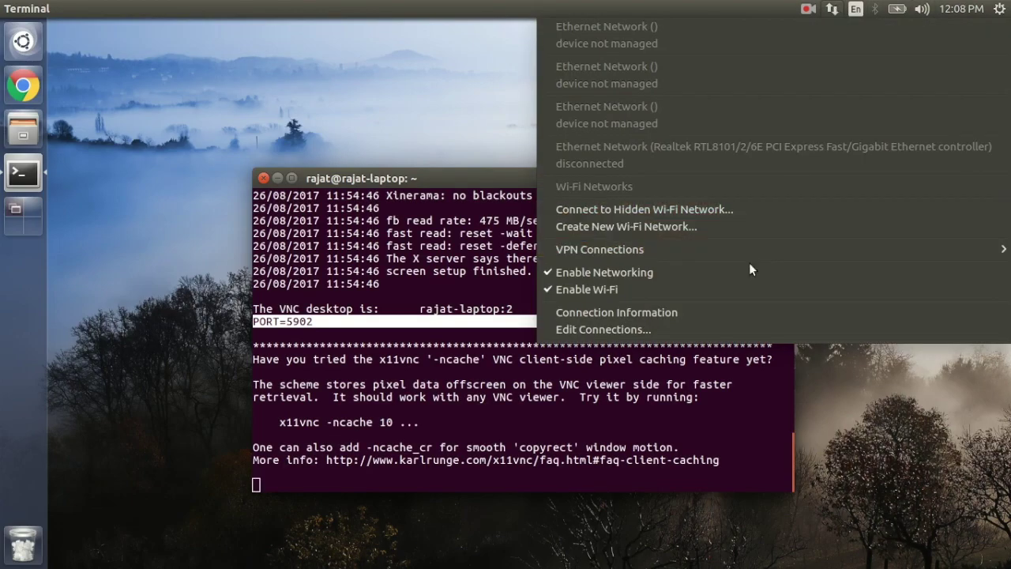
click(671, 312)
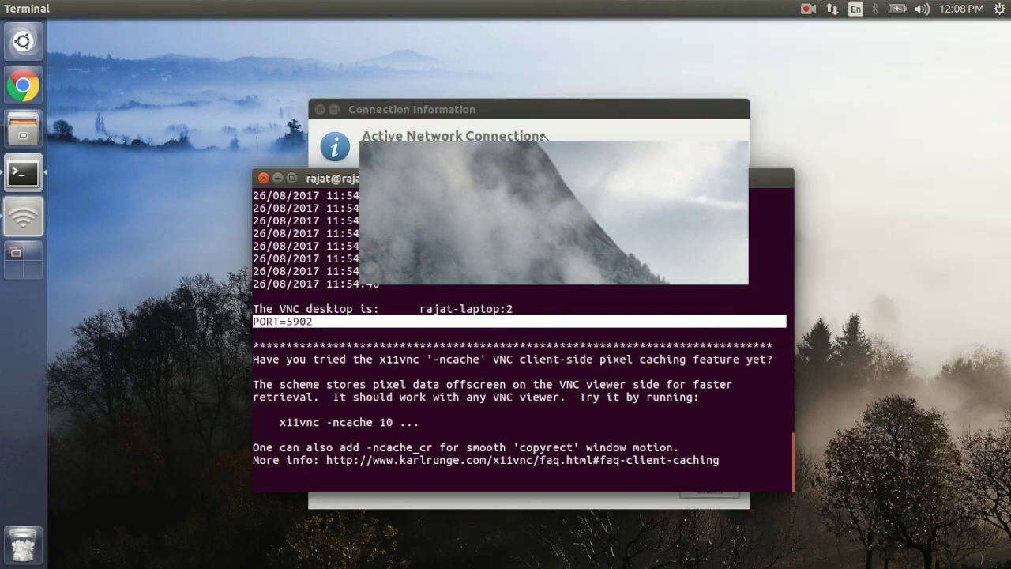
key(ctrl+Page_Down)
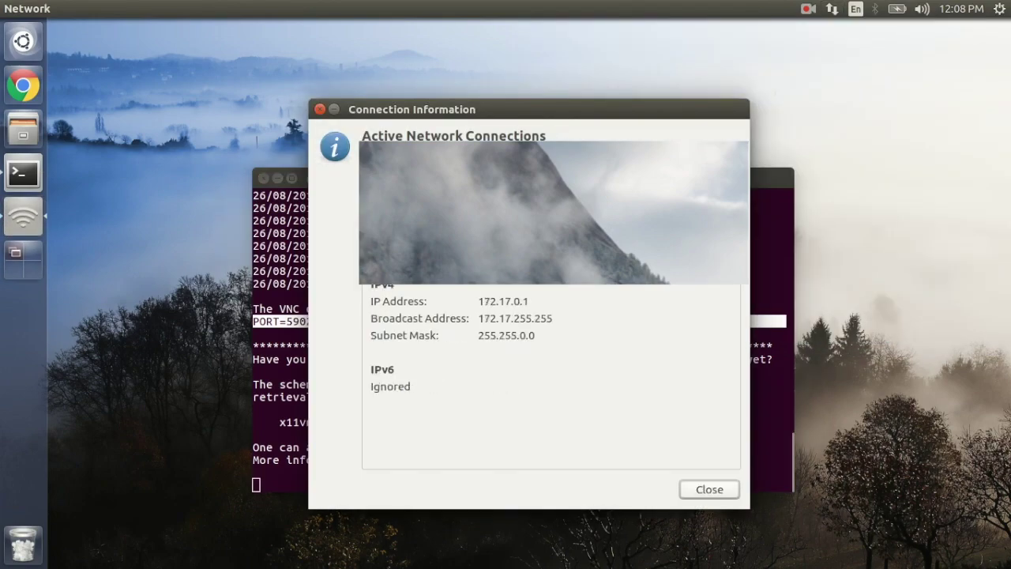
key(ctrl+Page_Up)
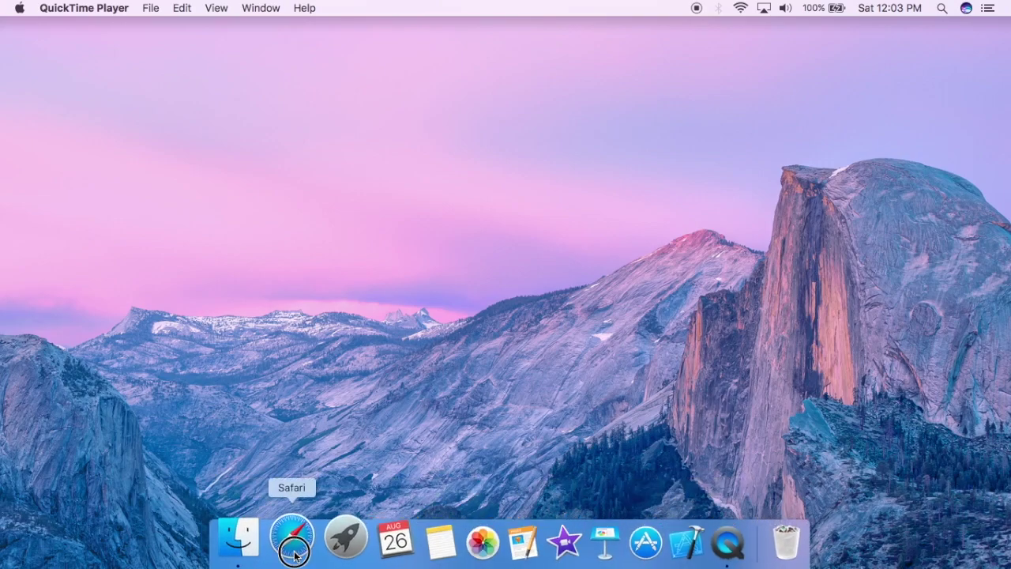
Step: In a new Safari tab, search realvnc and go to the Download VNC Viewer page
click(294, 556)
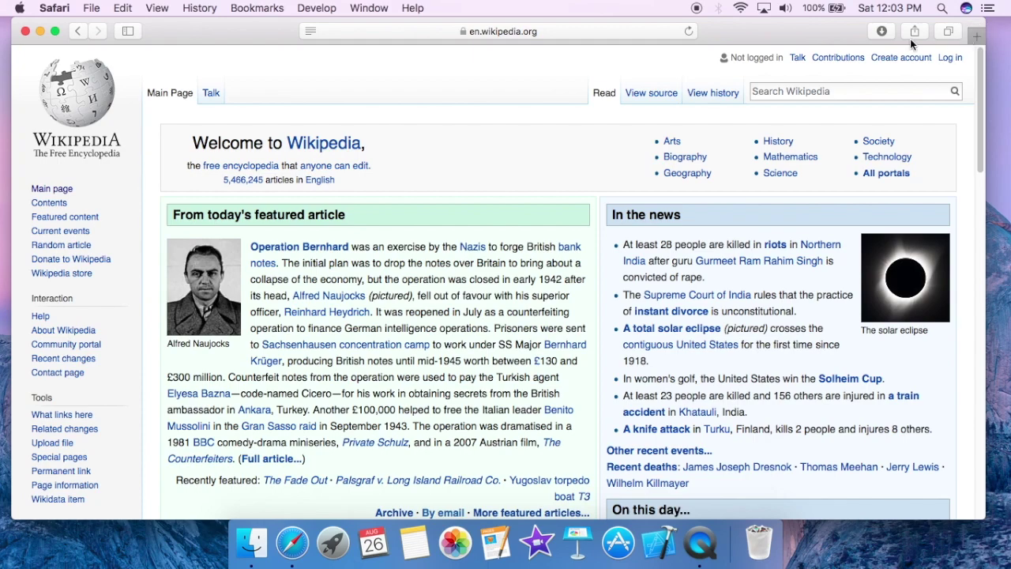
key(cmd+t)
text(real)
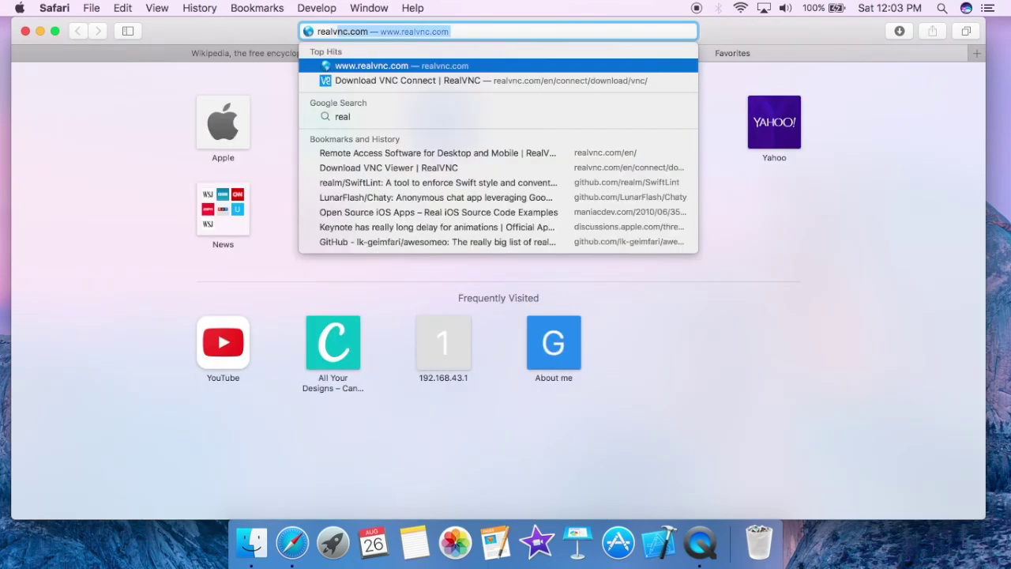
text(v)
key(BackSpace)
key(BackSpace)
key(BackSpace)
key(BackSpace)
key(BackSpace)
key(BackSpace)
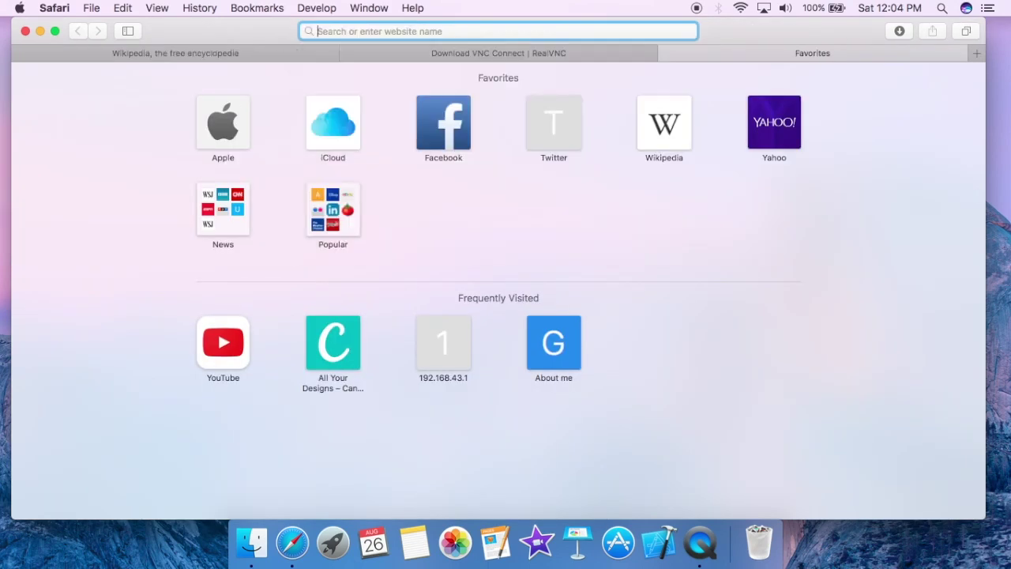
text(realvnc)
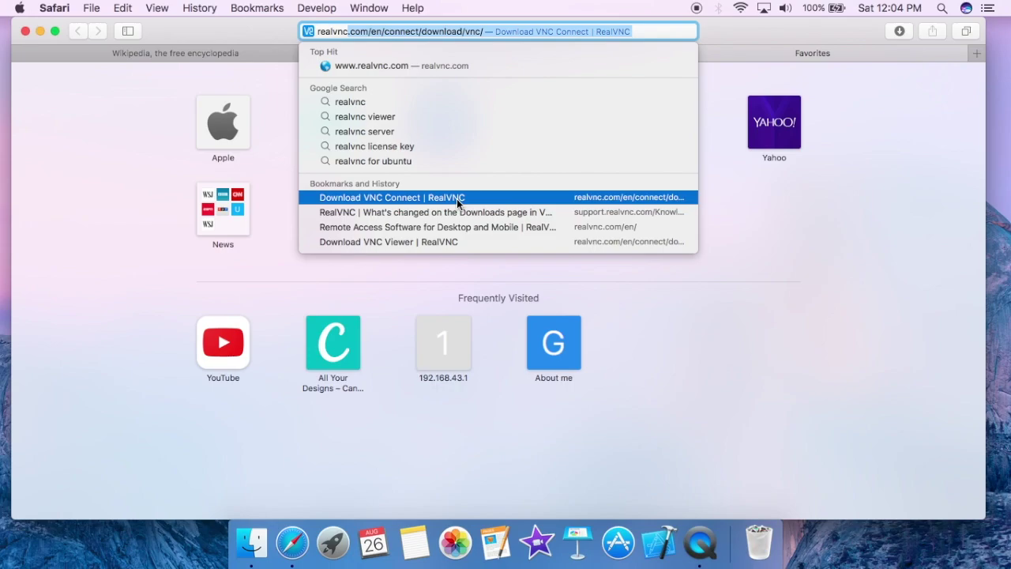
click(451, 242)
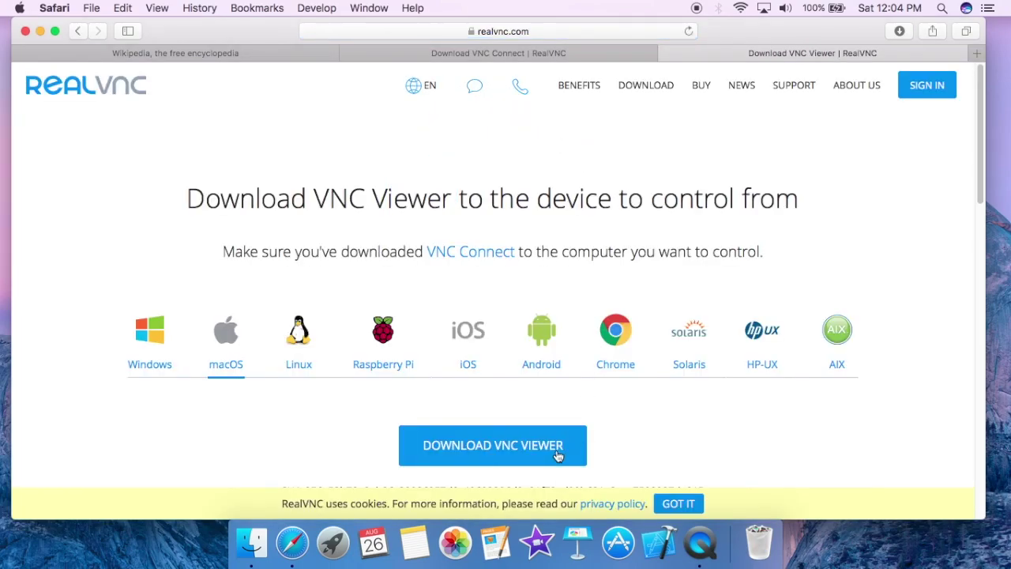
Step: Close the extra VNC Connect tab, reload the page, and download VNC Viewer for macOS
click(564, 47)
click(349, 52)
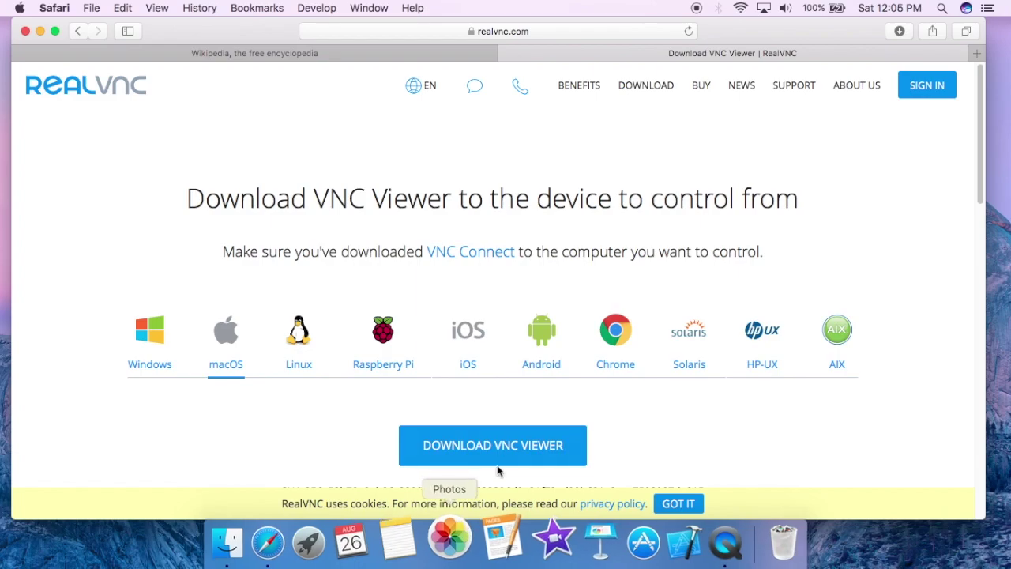
click(515, 32)
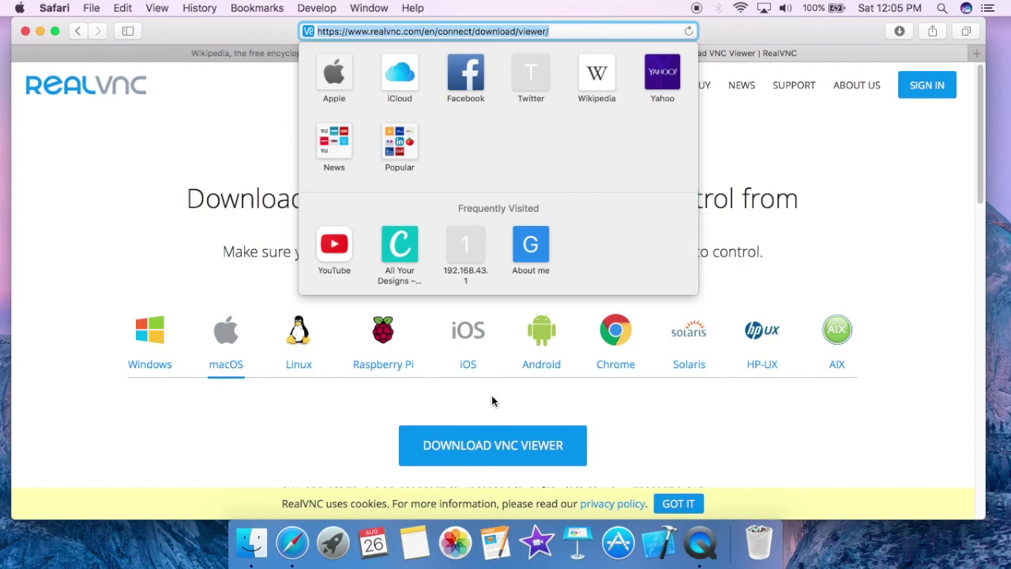
key(Return)
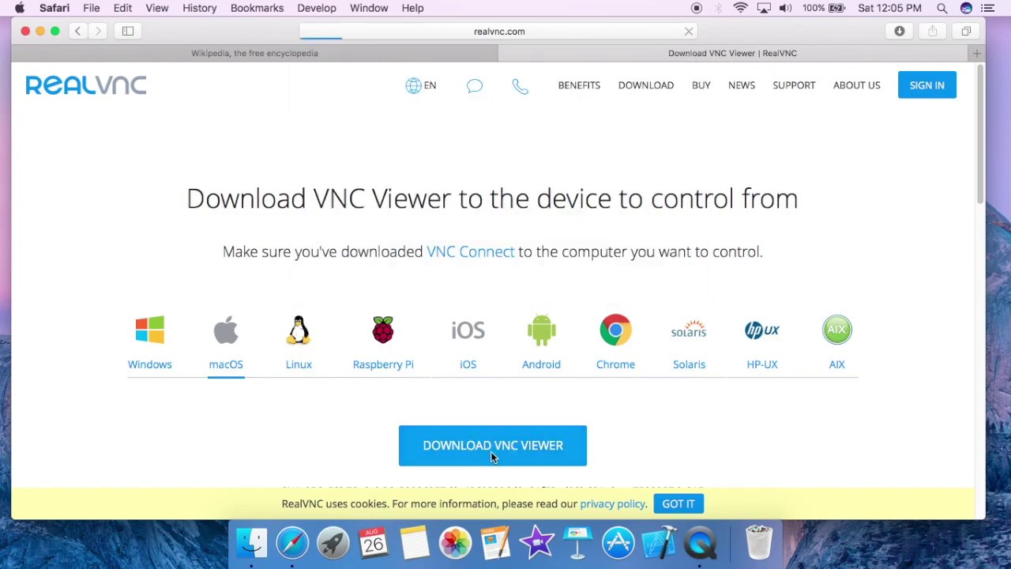
click(491, 451)
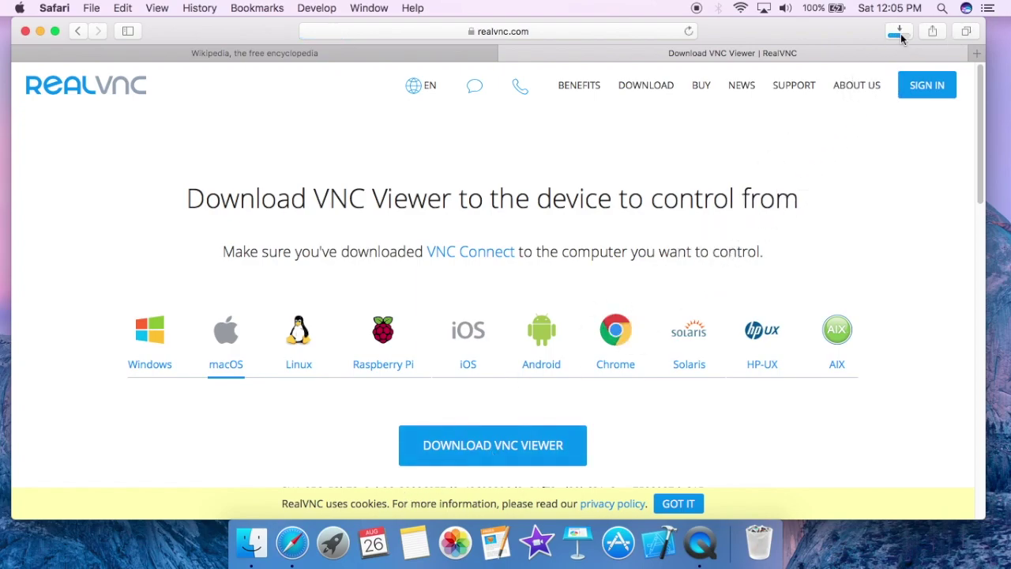
click(252, 542)
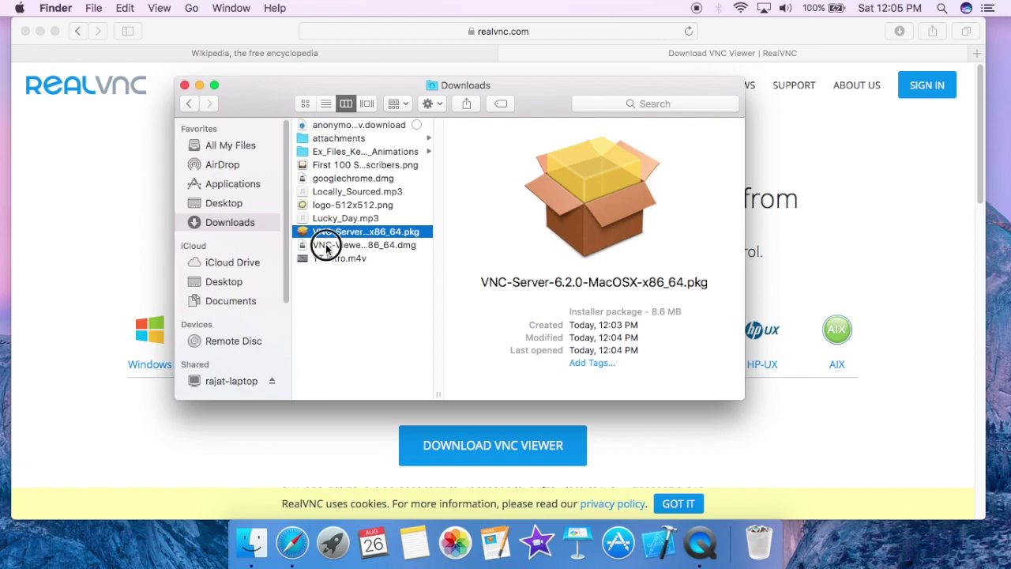
Step: Open VNC-Viewer-6.17.731-MacOSX-x86_64.dmg and drag VNC Viewer onto Applications
click(325, 245)
click(330, 233)
click(334, 246)
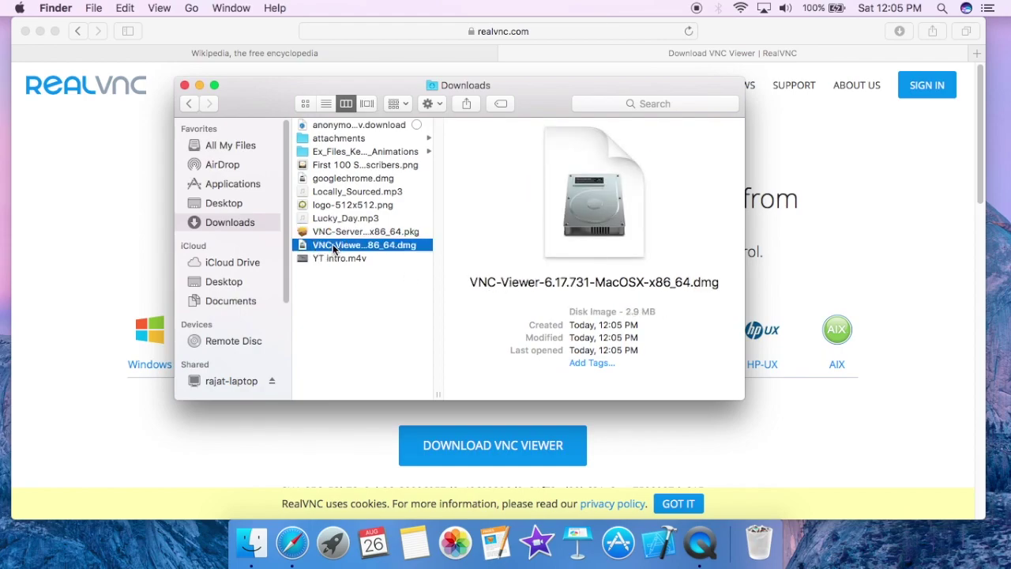
double_click(333, 246)
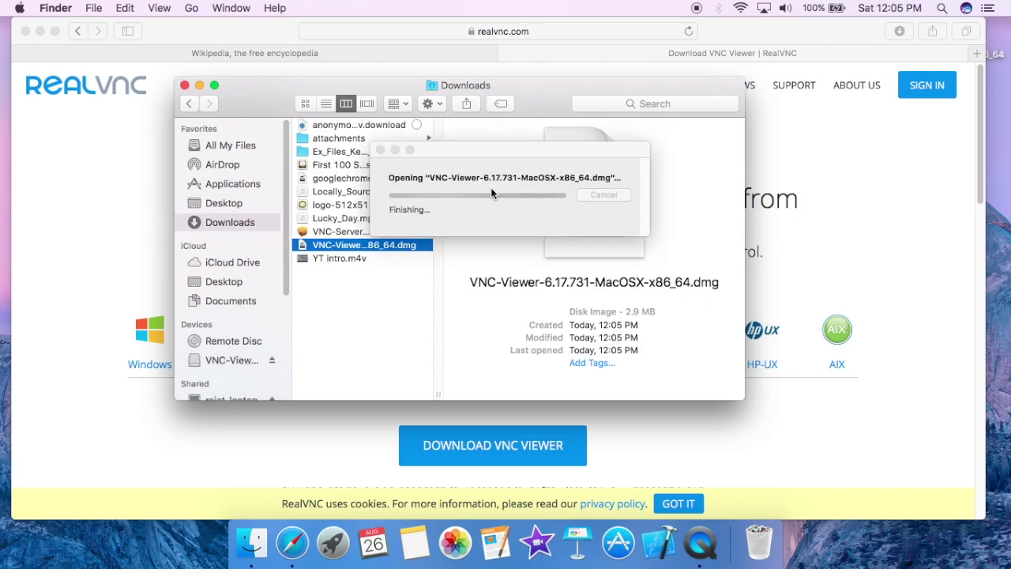
key(alt+super+h)
drag(413, 110, 582, 116)
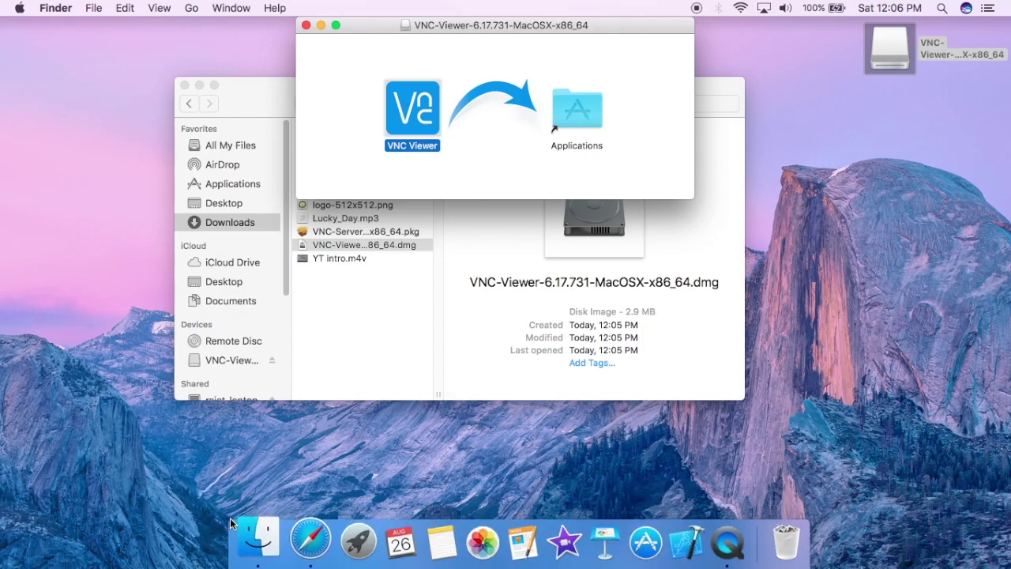
Step: Launch VNC Viewer from Launchpad and allow the downloaded app to open
click(333, 546)
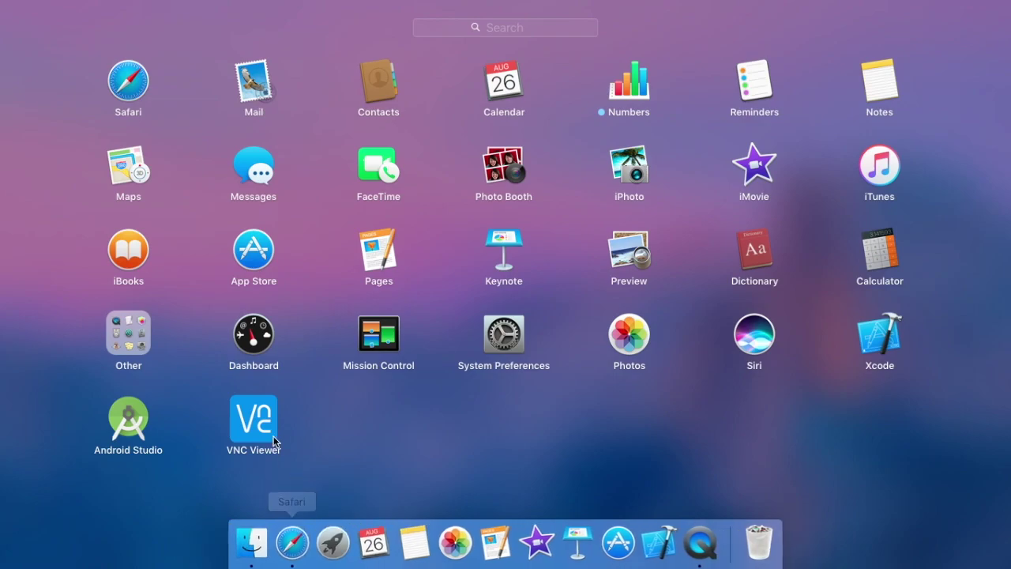
click(252, 431)
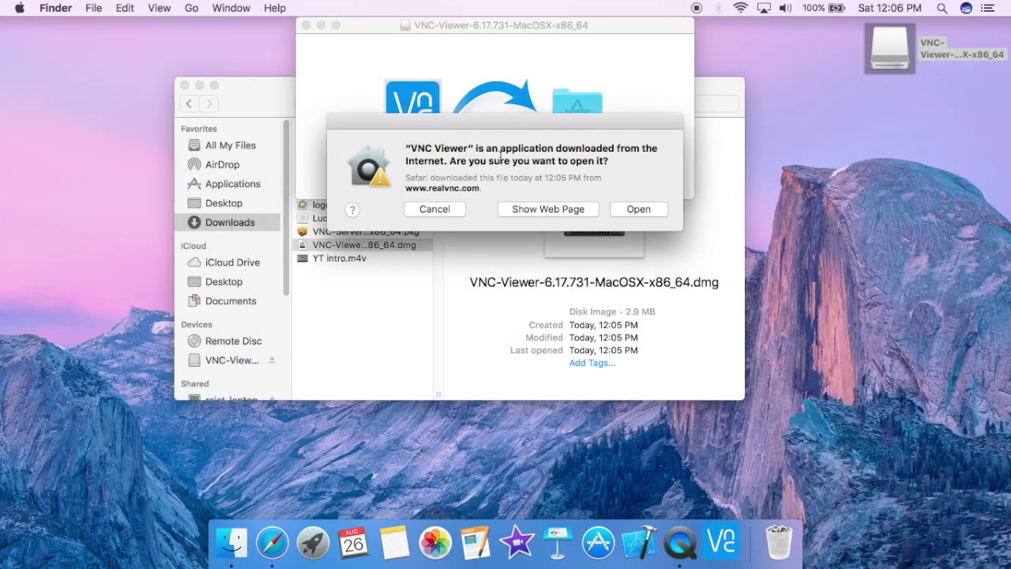
drag(419, 147, 592, 161)
click(633, 186)
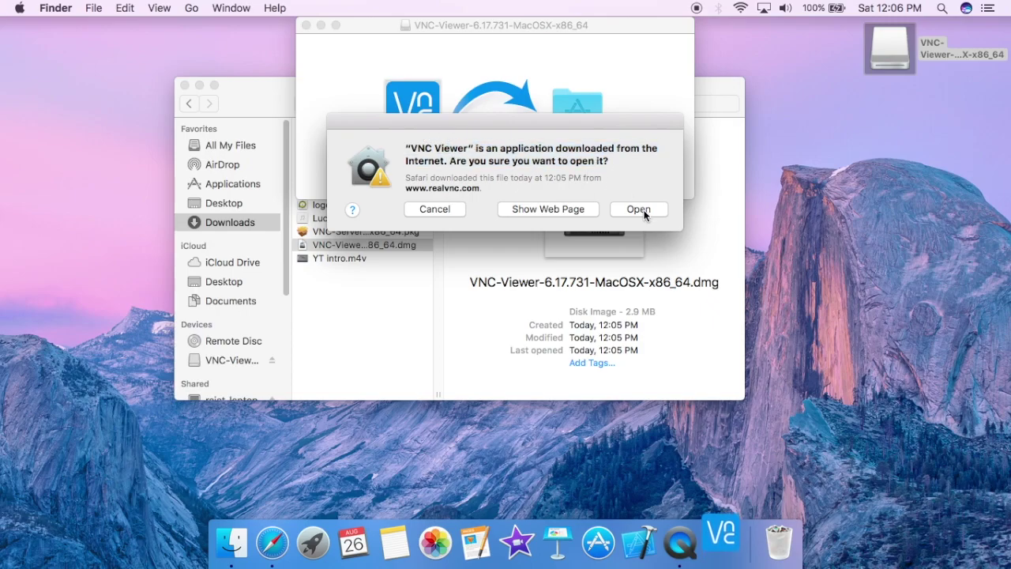
click(640, 209)
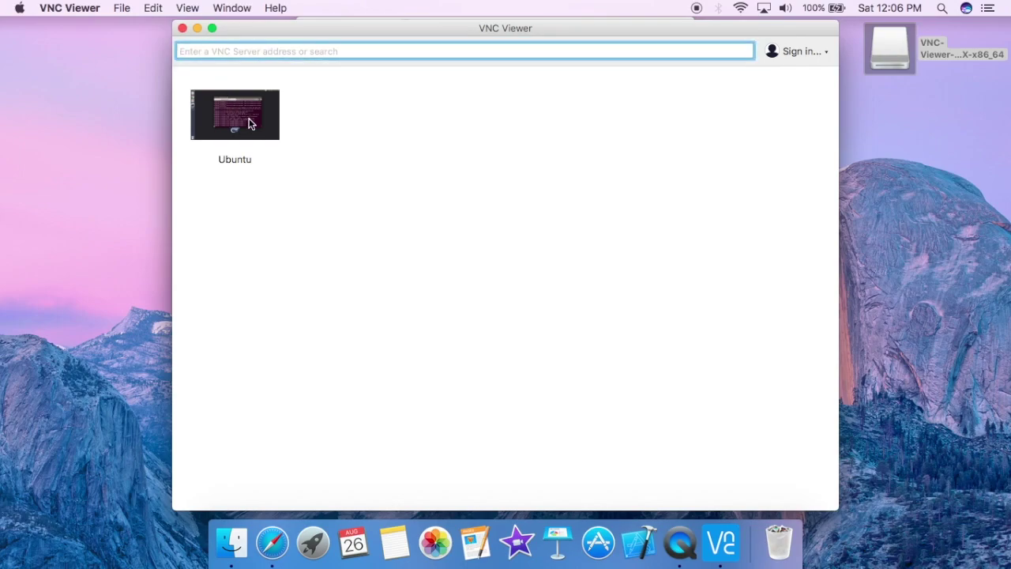
Step: Choose File > New connection to bring up a blank Properties dialog
click(249, 125)
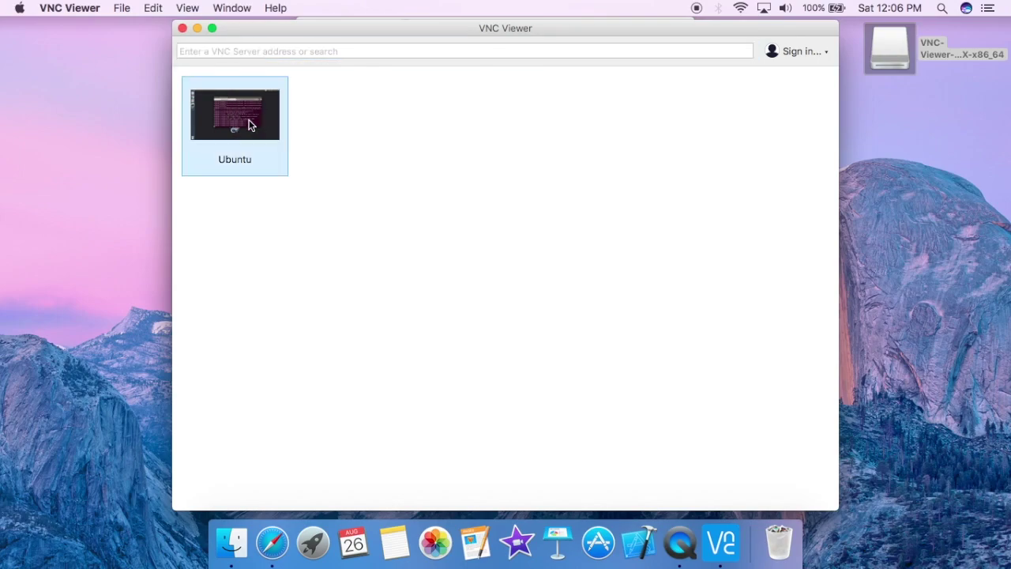
click(125, 9)
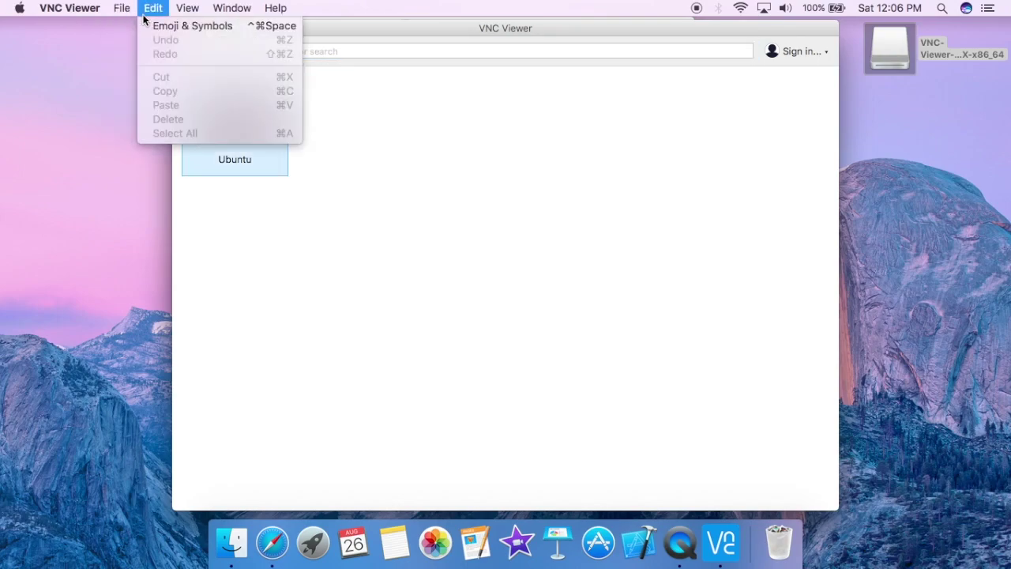
click(129, 29)
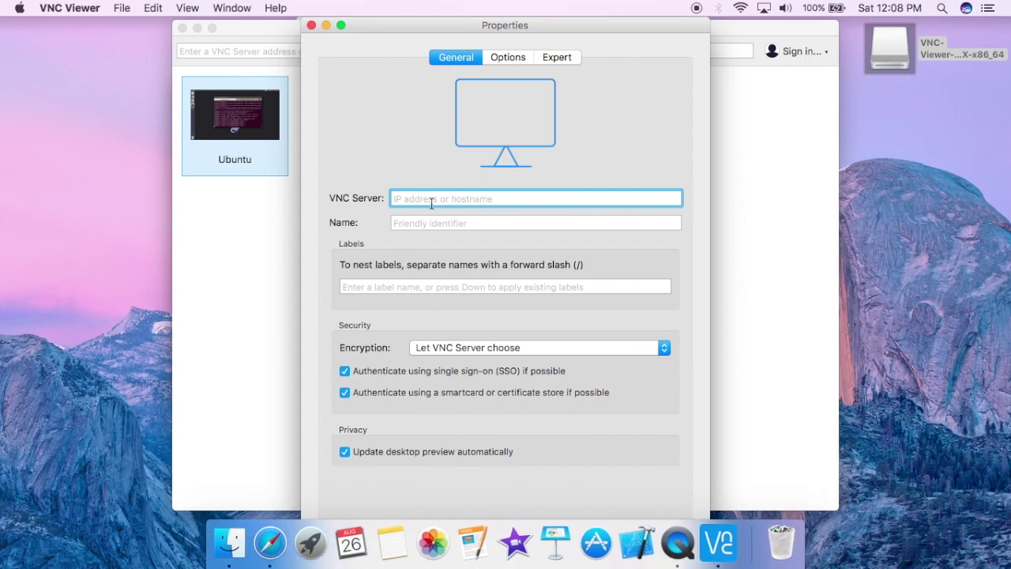
Step: Enter VNC Server 192.168.1.103:5902 in the Properties dialog and save with OK
text(192)
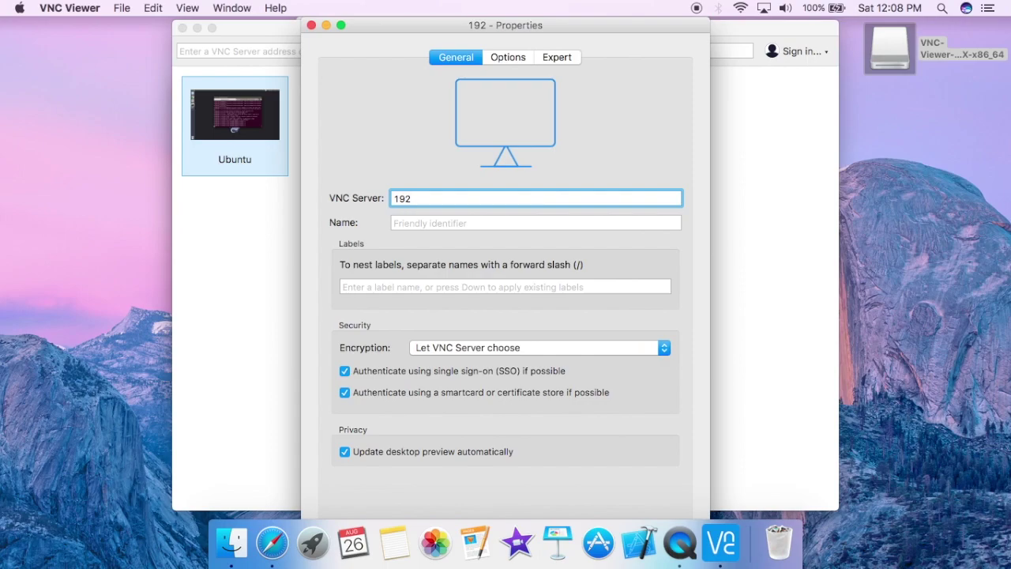
text(.168)
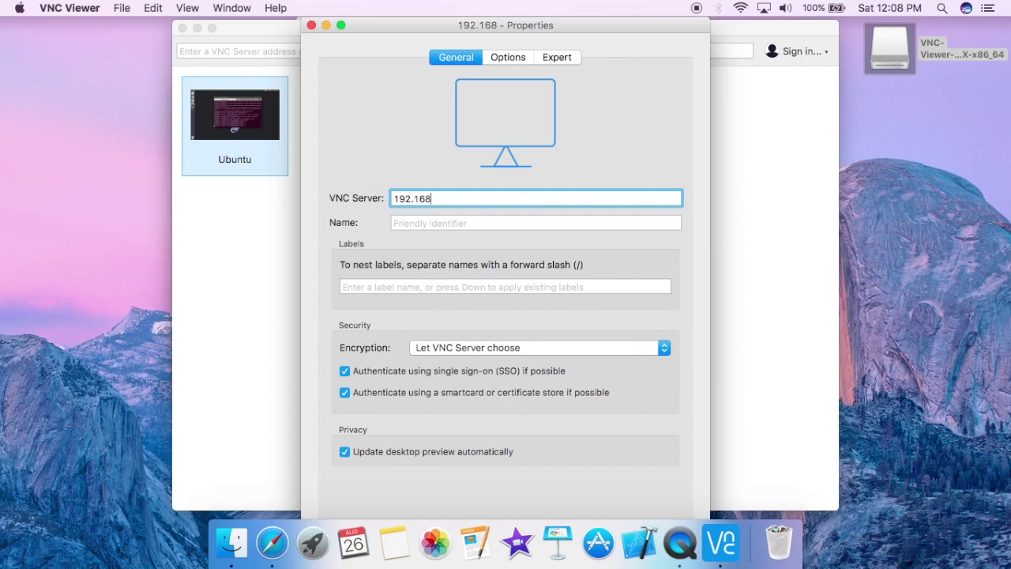
text(.1.)
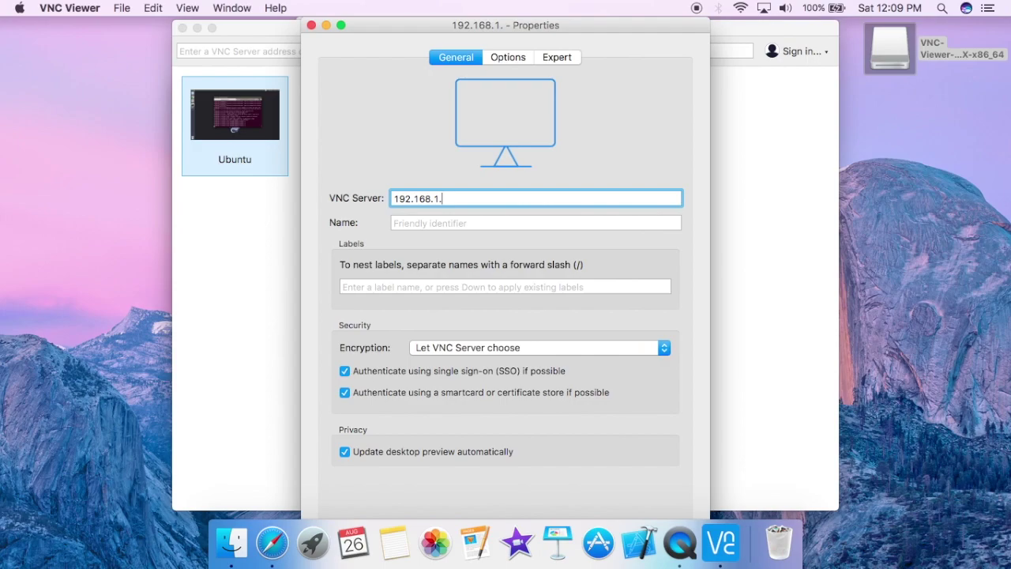
text(103)
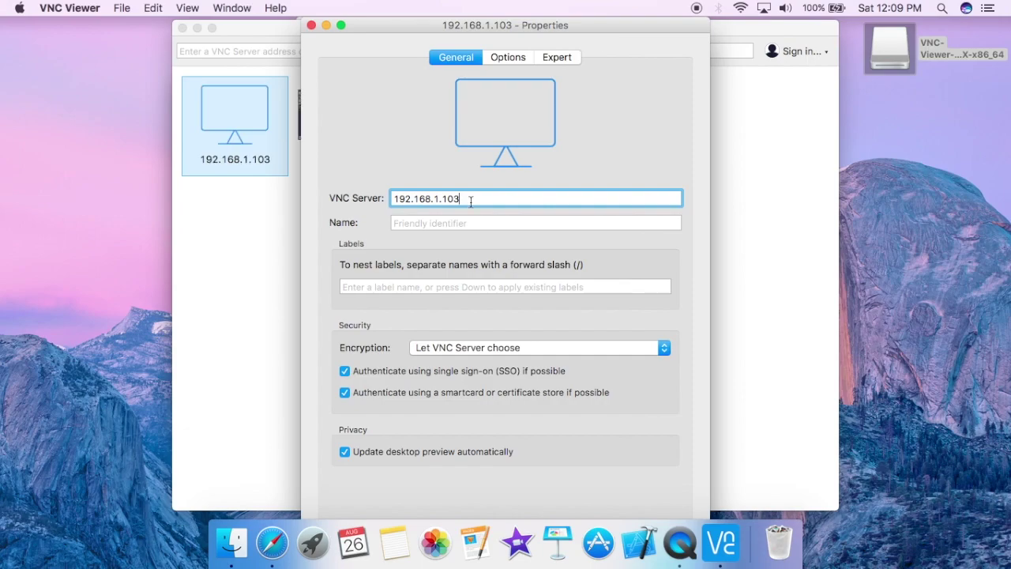
text(:5)
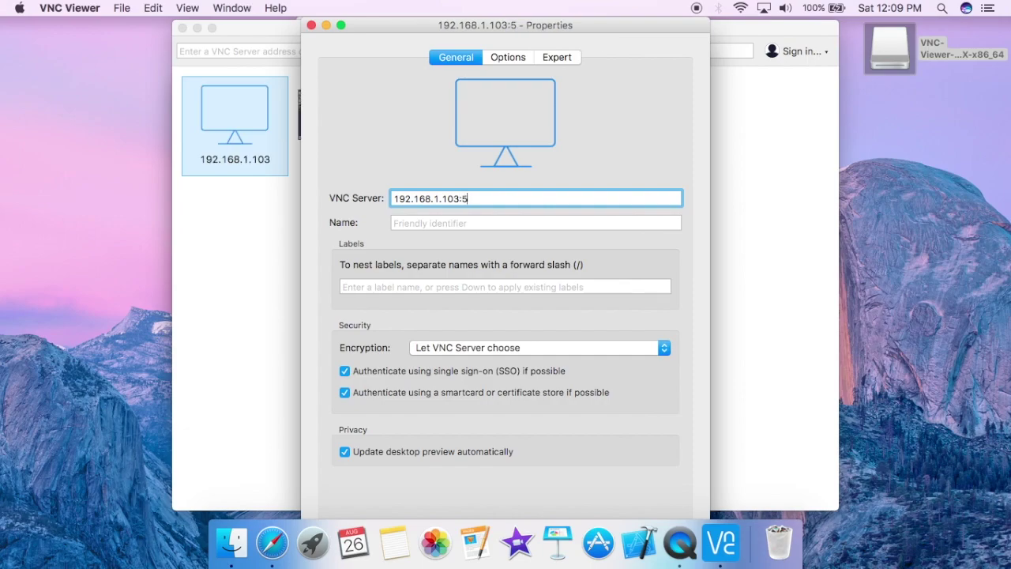
text(902)
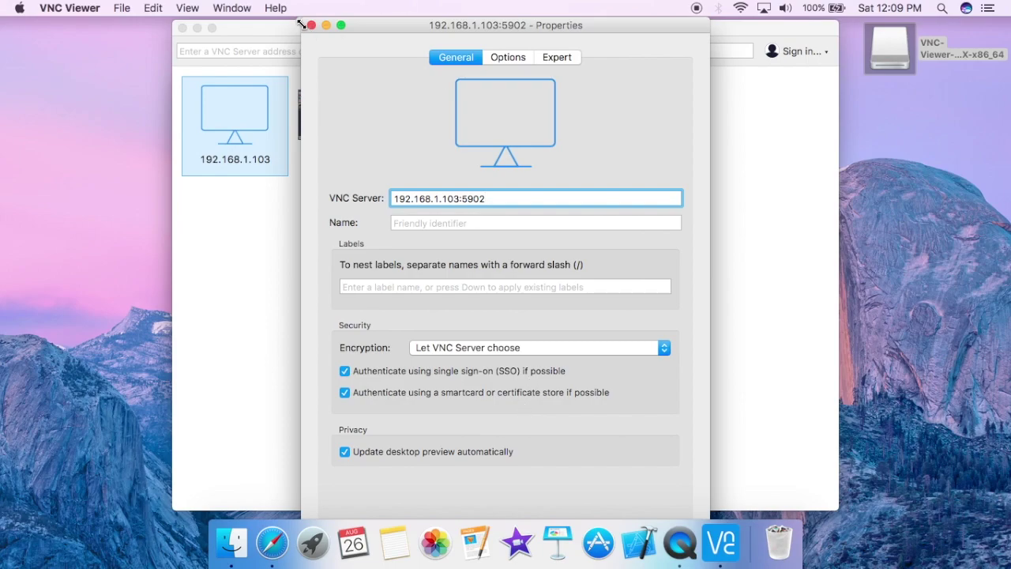
drag(303, 21, 338, 66)
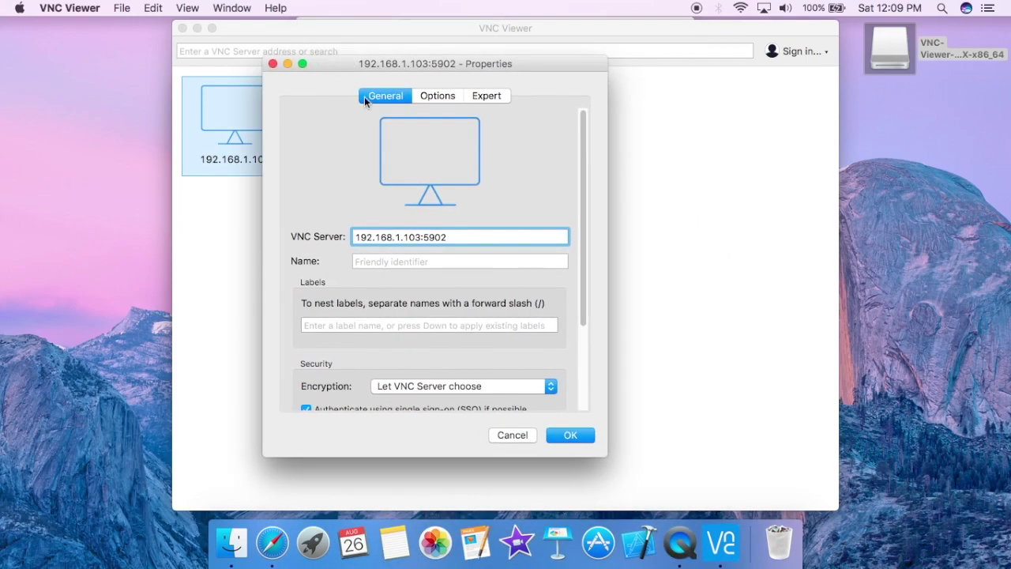
click(586, 437)
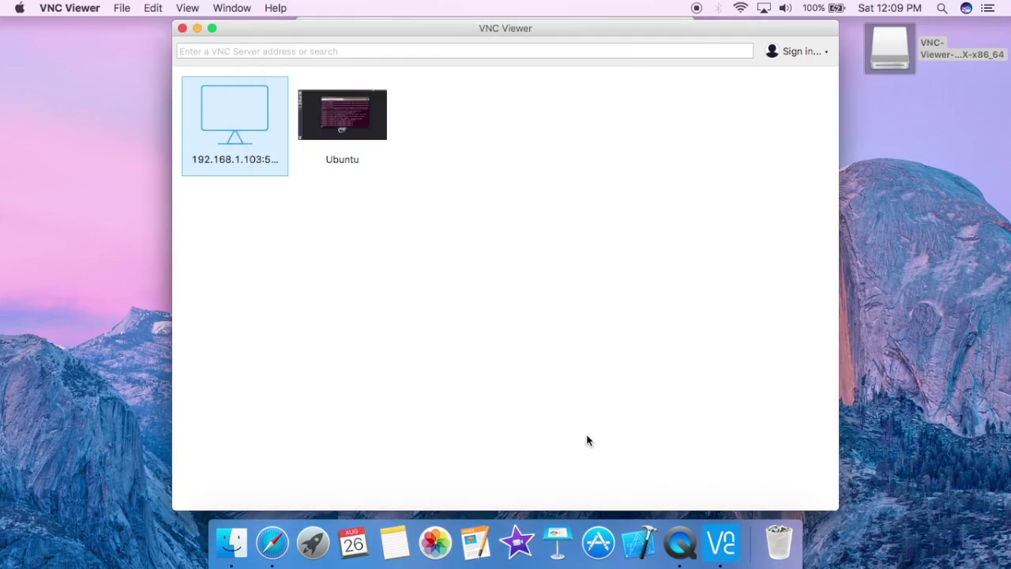
Step: Connect to 192.168.1.103:5902, continue past the encryption warning, and log in with the VNC password
double_click(239, 115)
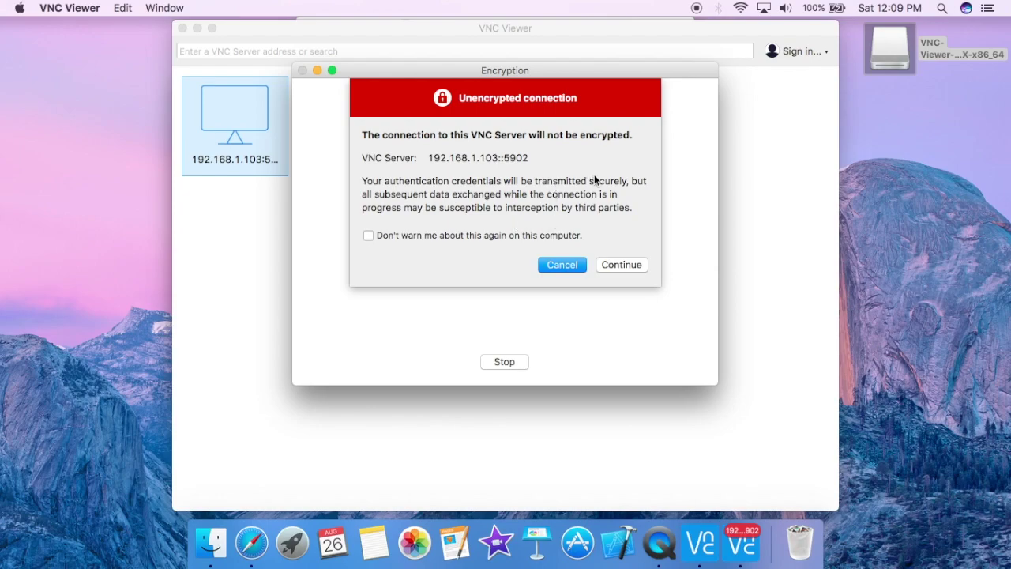
click(614, 266)
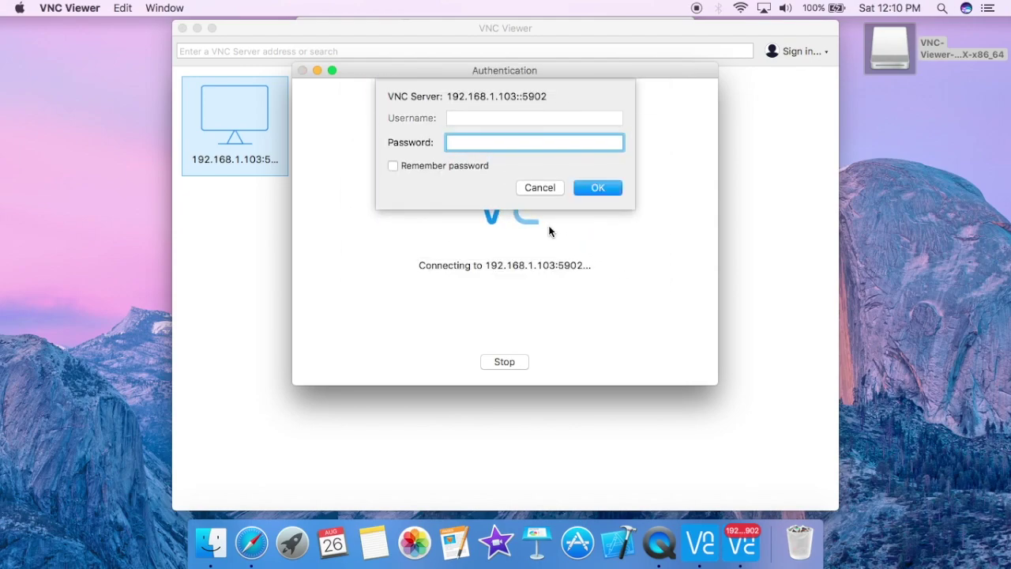
text(••••••••)
key(Return)
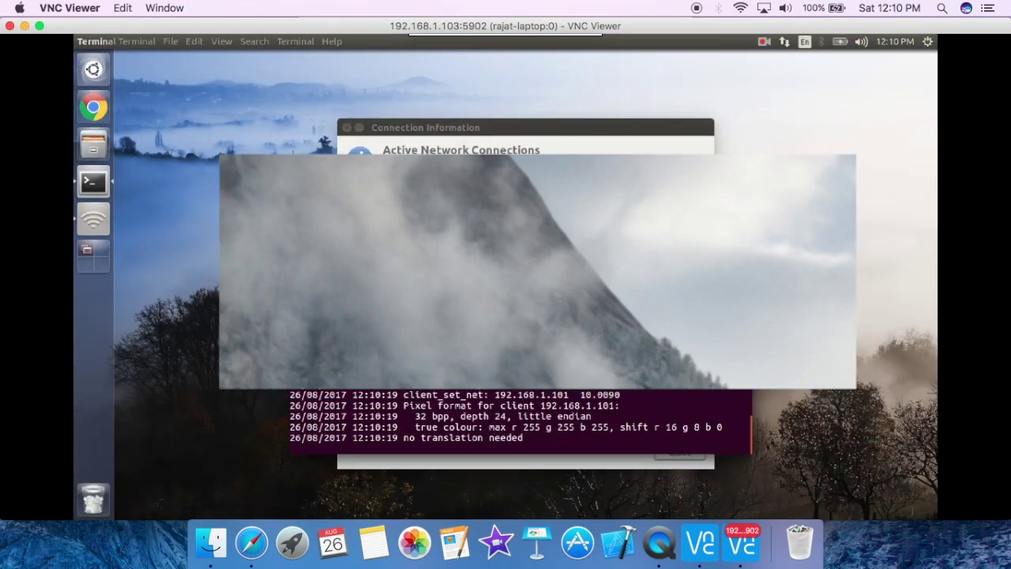
Step: Hide the network details window and switch the remote desktop to full screen
click(358, 142)
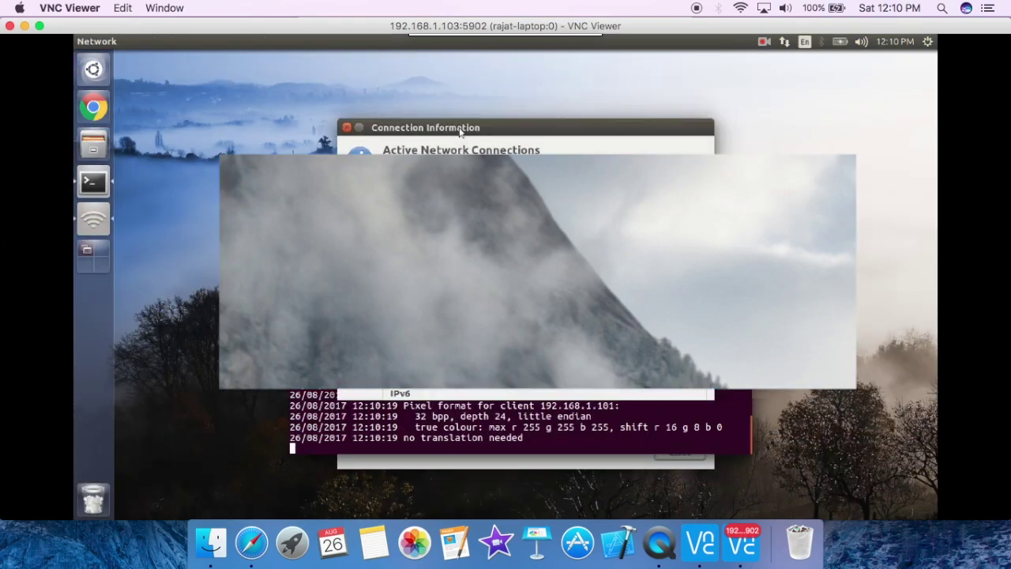
click(360, 129)
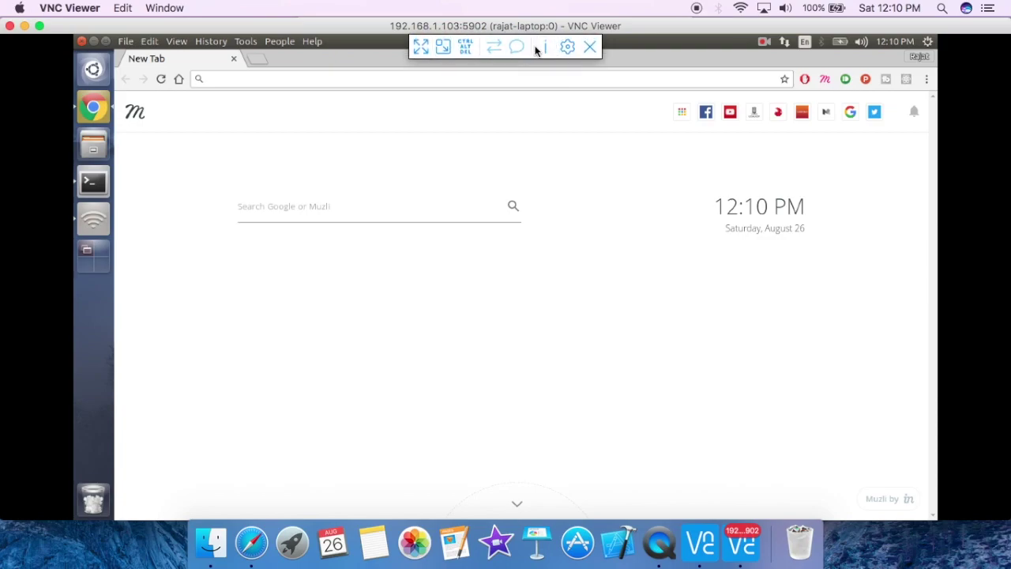
click(420, 47)
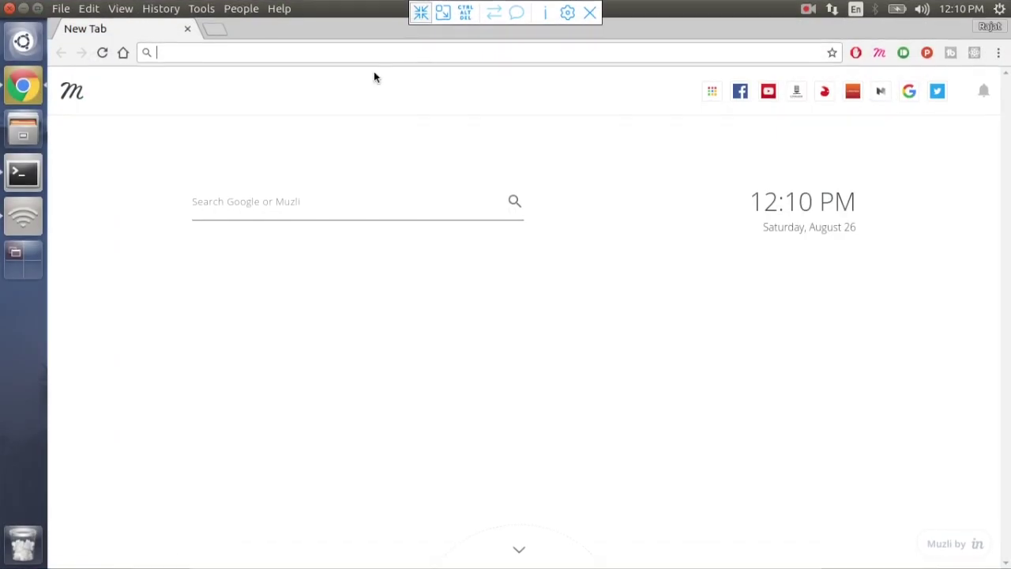
Step: Open Ubuntu settings from the gear menu, check the Terminal server log, then exit full screen
click(1000, 9)
click(866, 67)
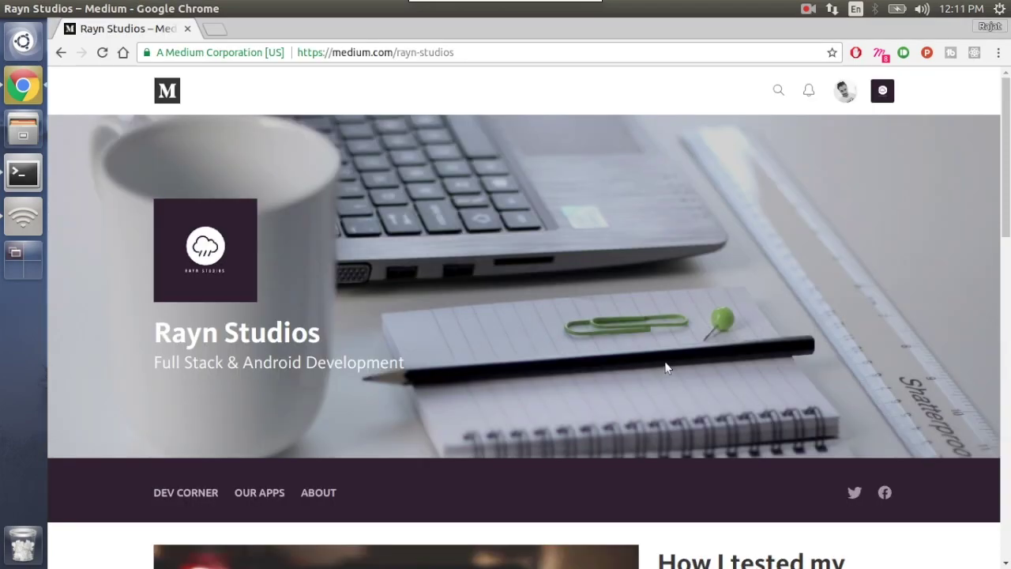
scroll(664, 366, down, 5)
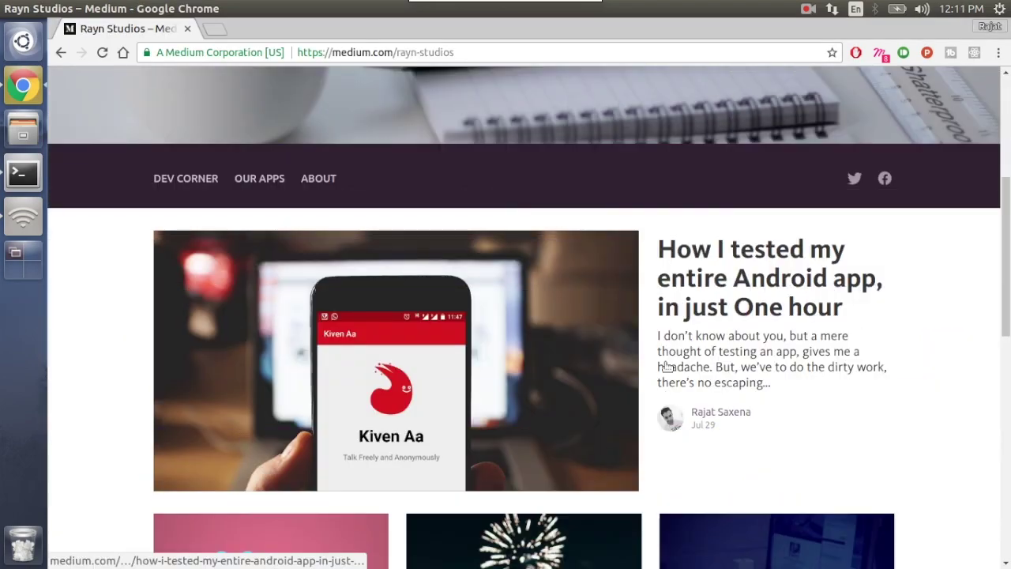
scroll(664, 366, down, 3)
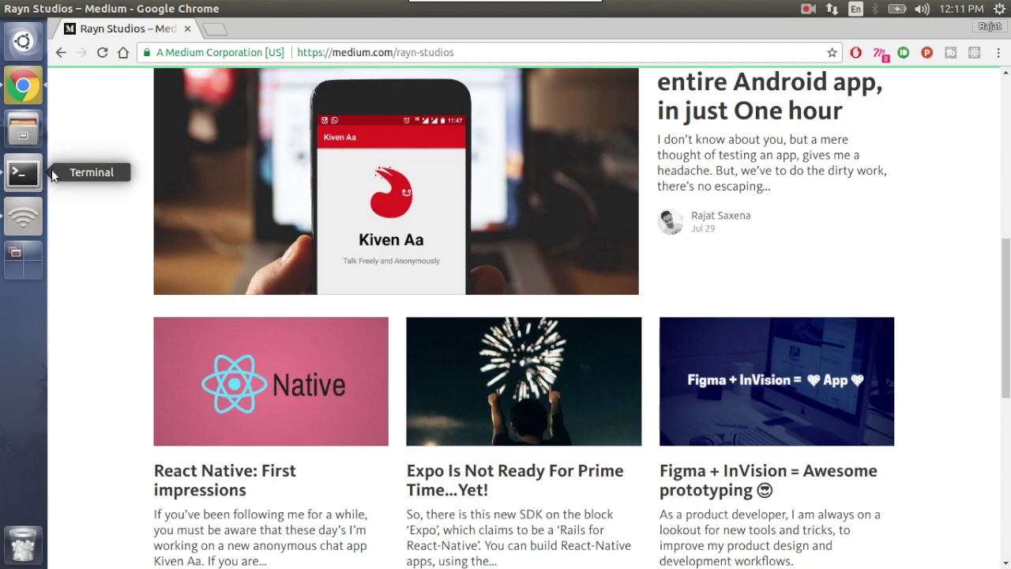
click(49, 173)
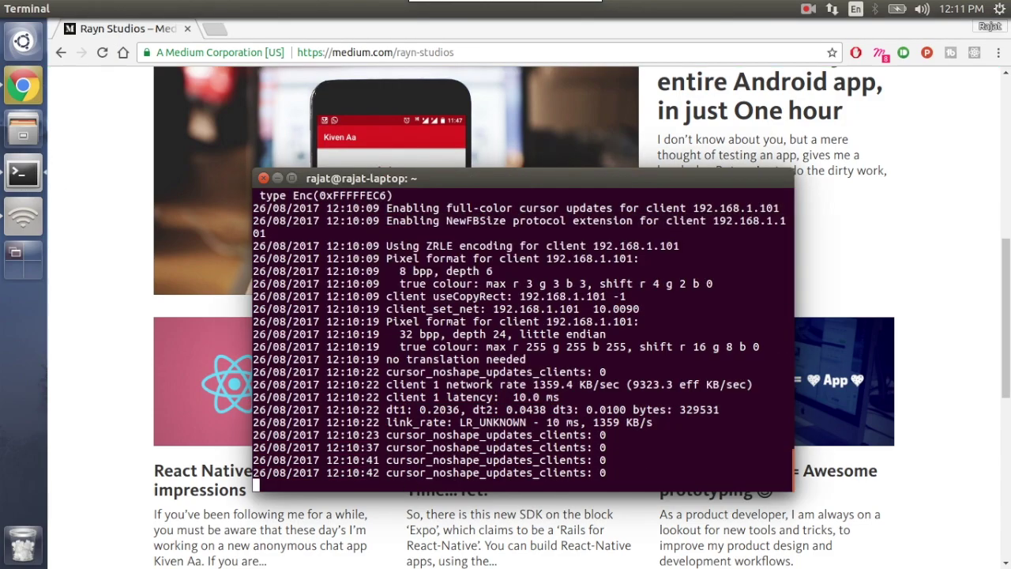
click(278, 179)
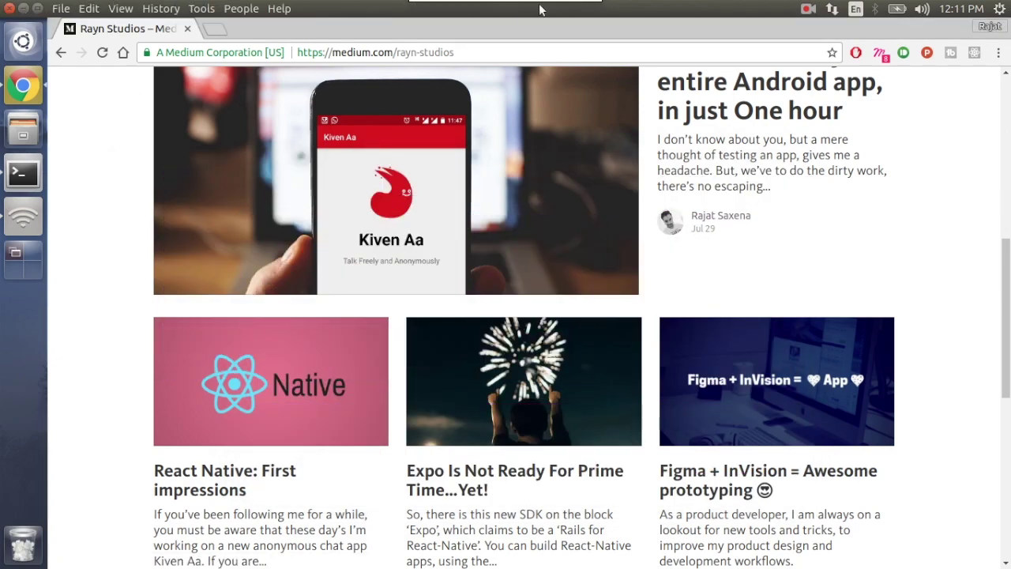
click(420, 7)
Step: Set Scaling to 'Scale to fit window' for the 192.168.1.103:5902 connection in VNC Viewer
click(562, 44)
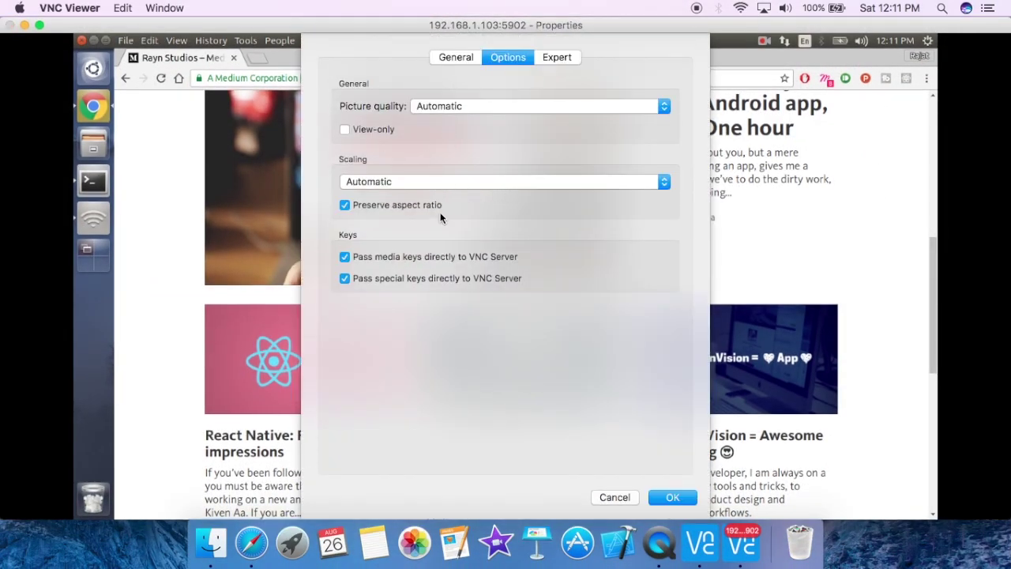
click(425, 177)
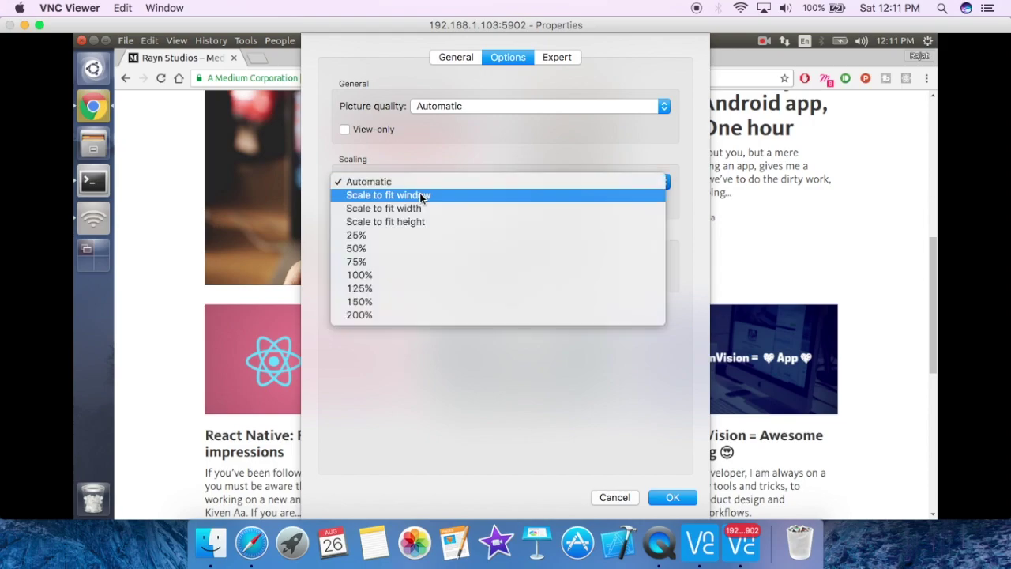
click(420, 195)
click(672, 492)
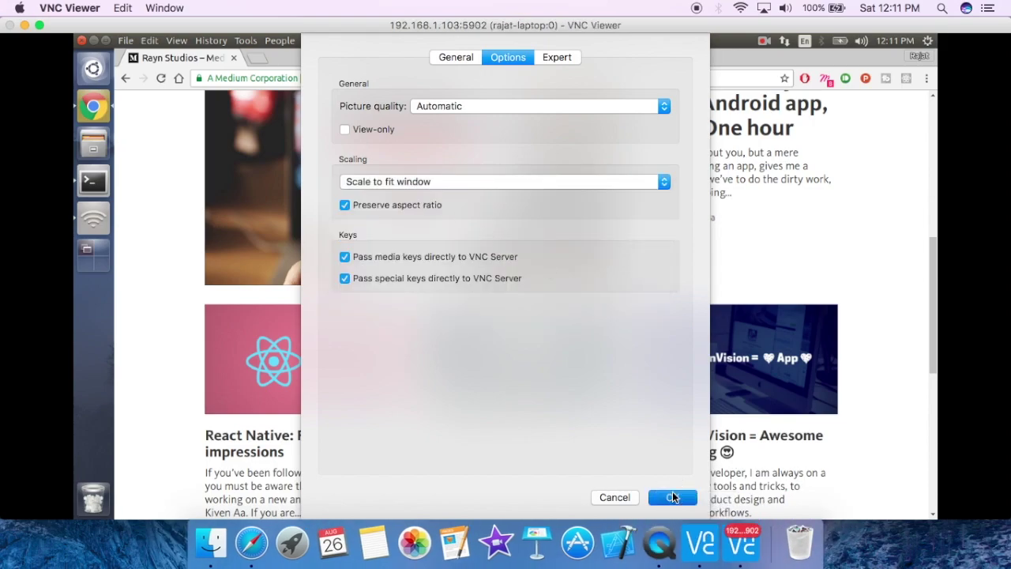